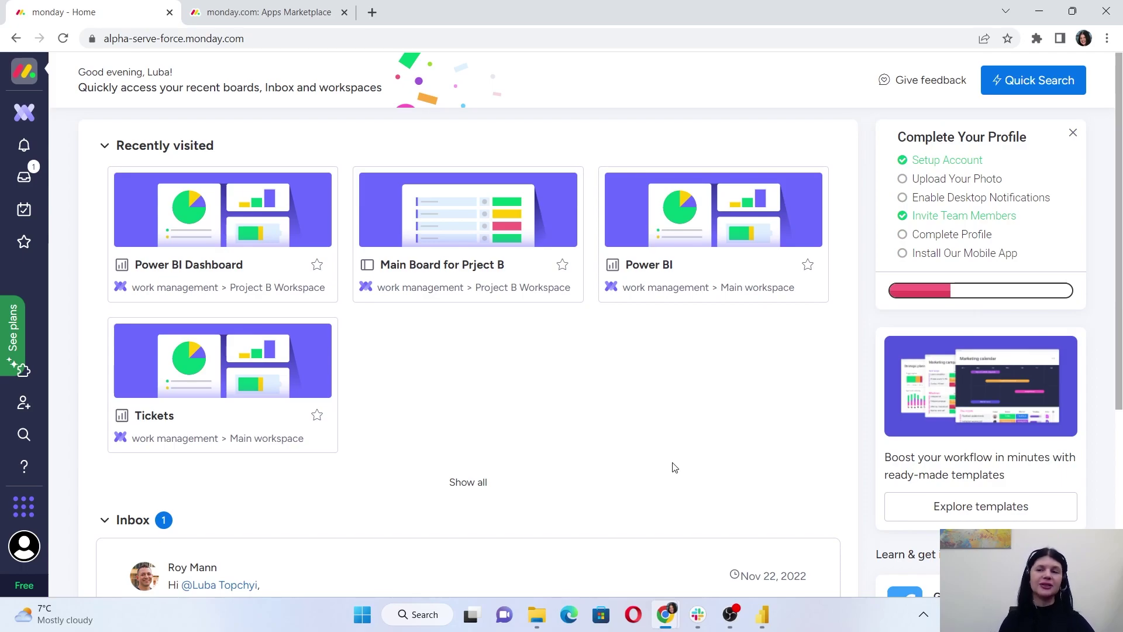
- Open the app marketplace from the account's Administration > Apps page
{"action": "left_click", "coordinate": [24, 546]}
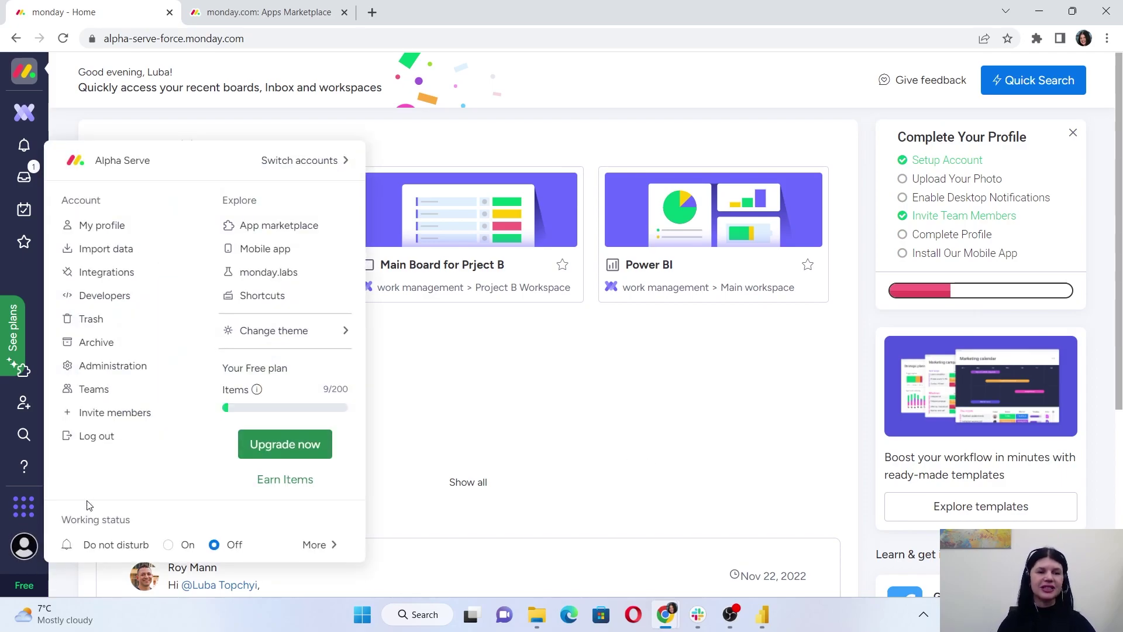
{"action": "left_click", "coordinate": [139, 367]}
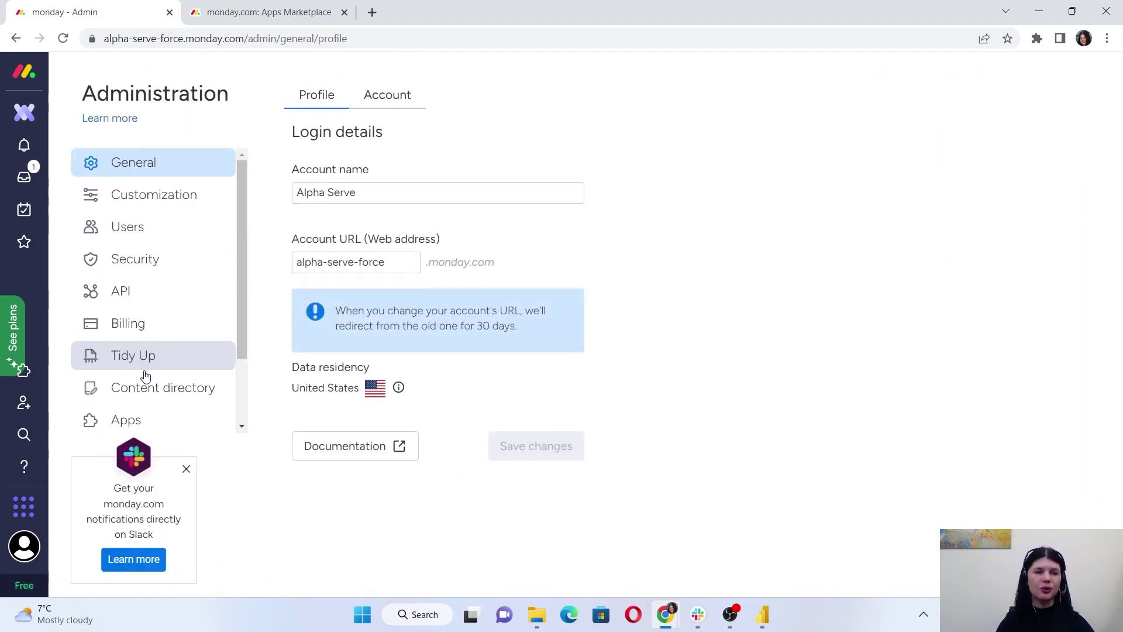
{"action": "left_click", "coordinate": [142, 418]}
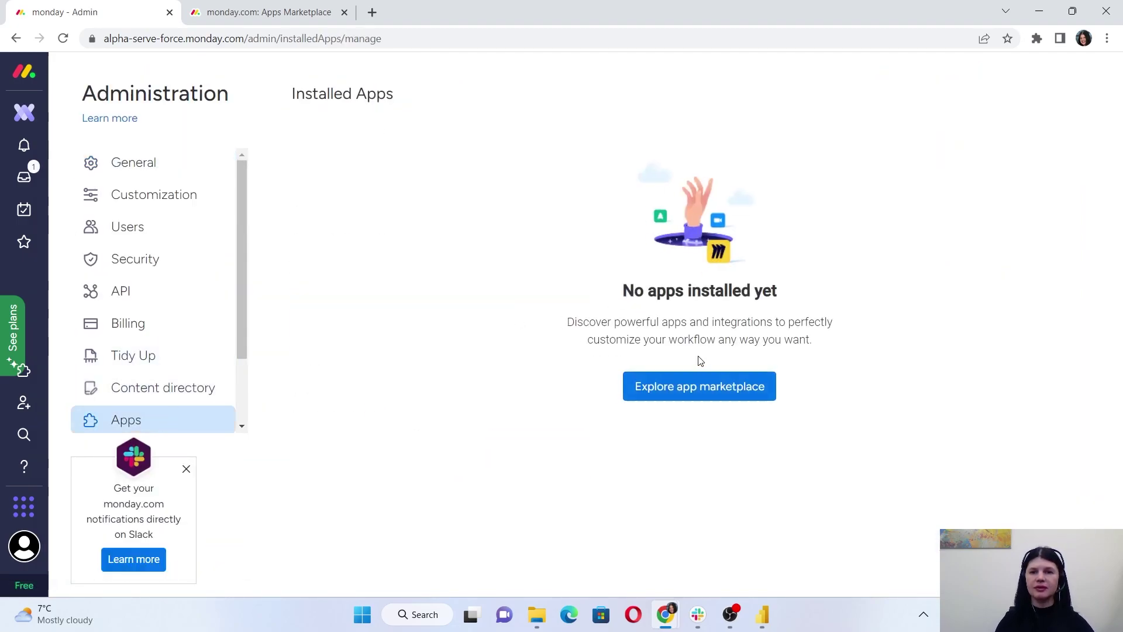
{"action": "left_click", "coordinate": [705, 388]}
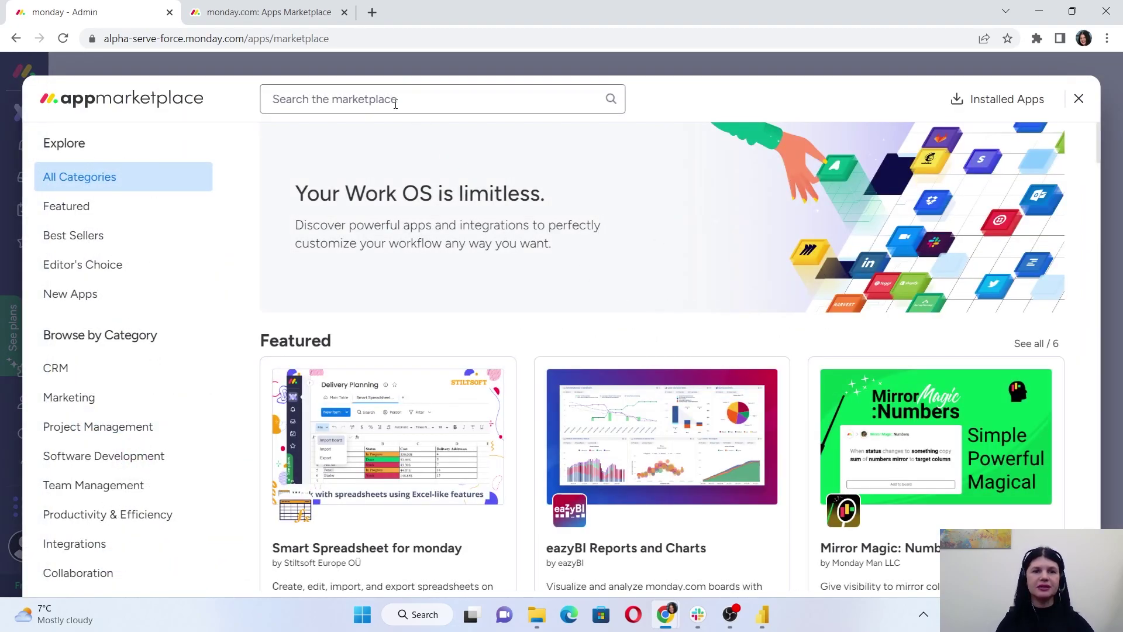
- Search 'power', then add and install the Power BI Connector by Alpha Serve
{"action": "type", "text": "power"}
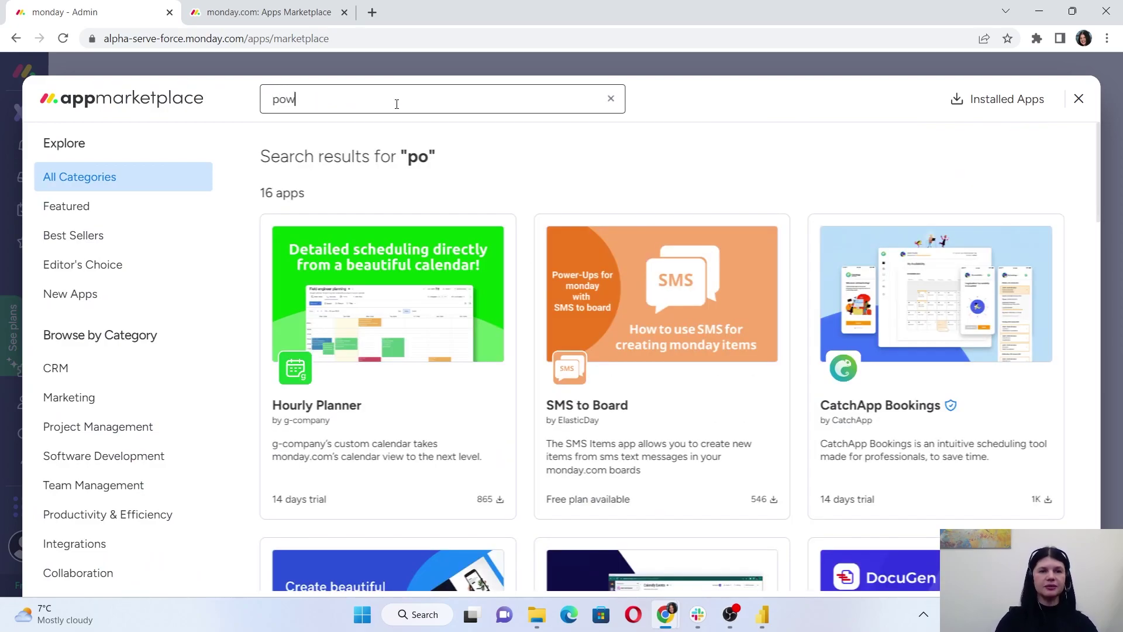
{"action": "left_click", "coordinate": [389, 404]}
{"action": "left_click", "coordinate": [879, 149]}
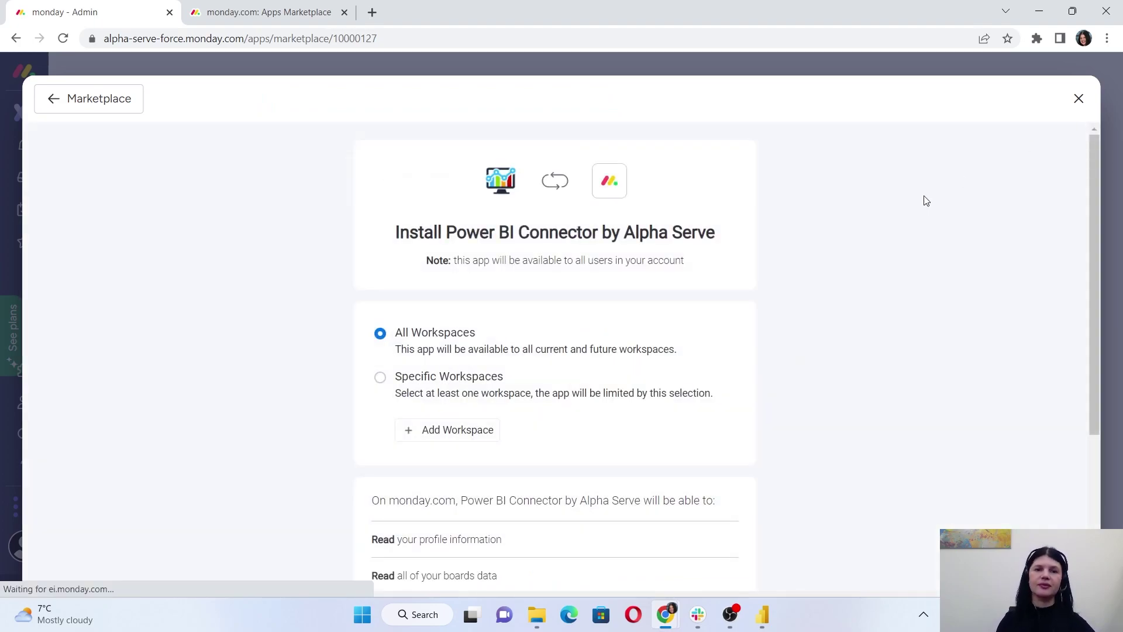
{"action": "scroll", "coordinate": [591, 454], "scroll_direction": "down", "scroll_amount": 4}
{"action": "left_click", "coordinate": [588, 559]}
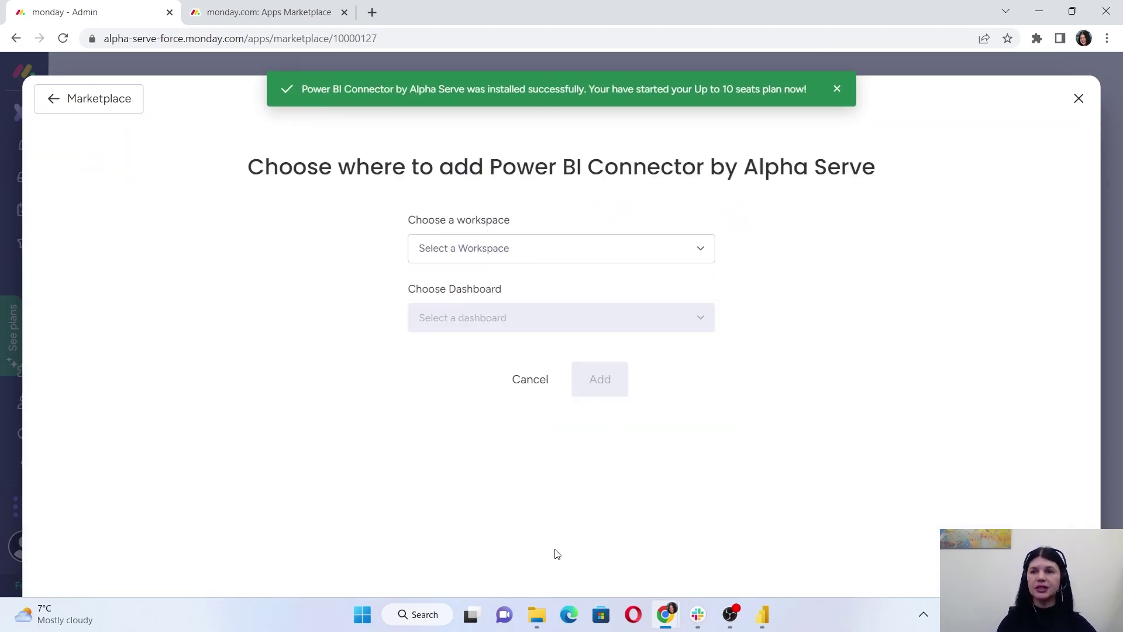
- Dismiss the placement prompt and open the Power BI Dashboard in Project B Workspace
{"action": "left_click", "coordinate": [1078, 101]}
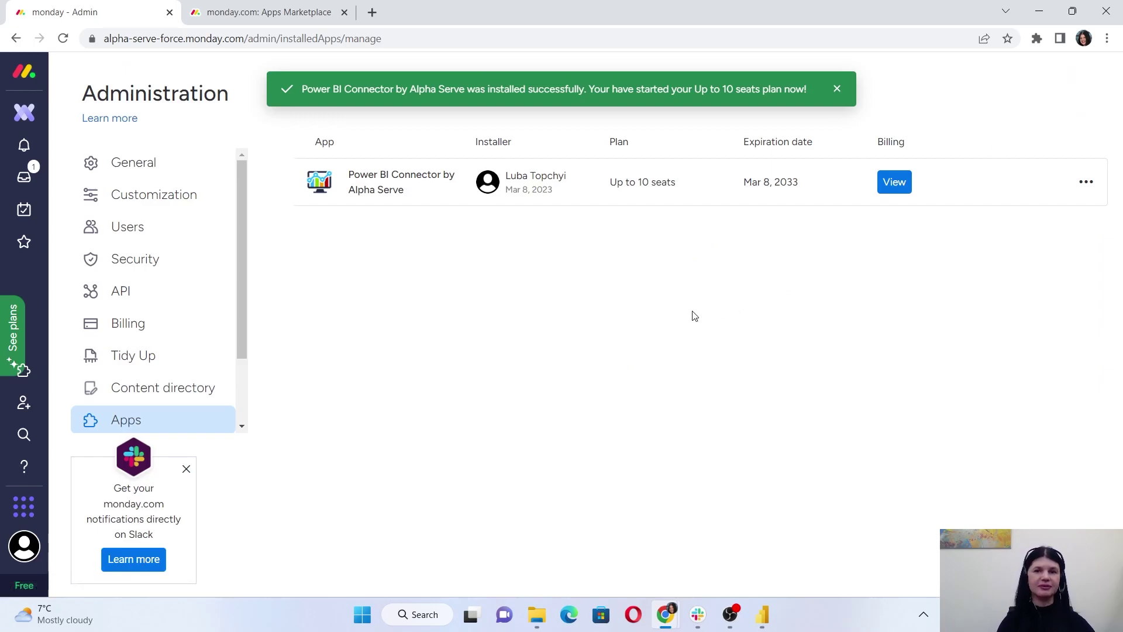
{"action": "left_click", "coordinate": [28, 114]}
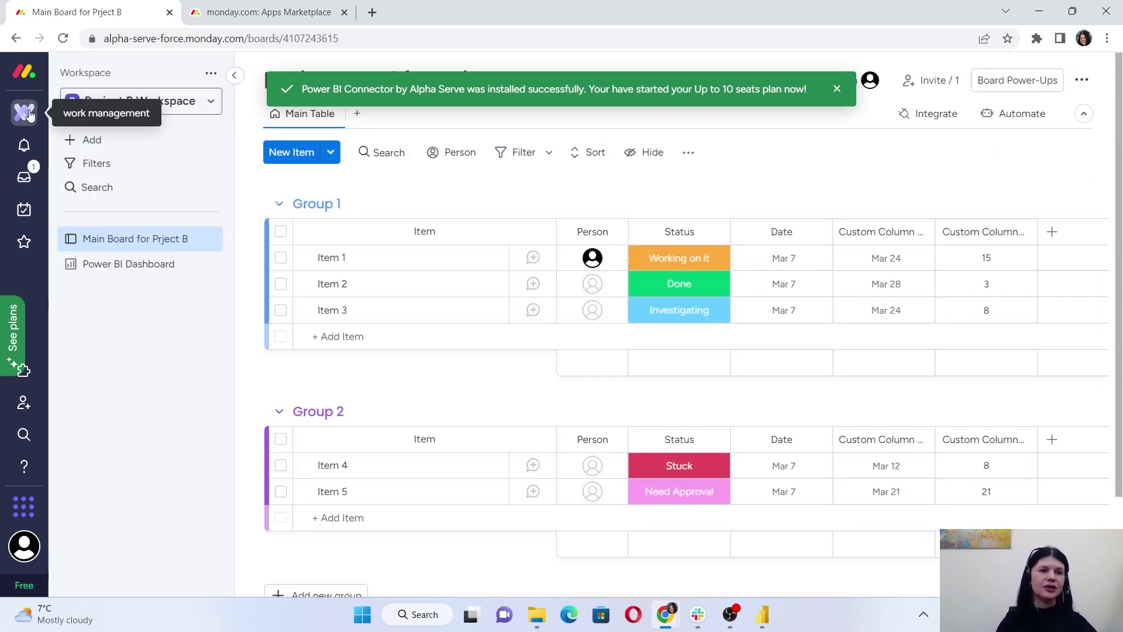
{"action": "left_click", "coordinate": [108, 142]}
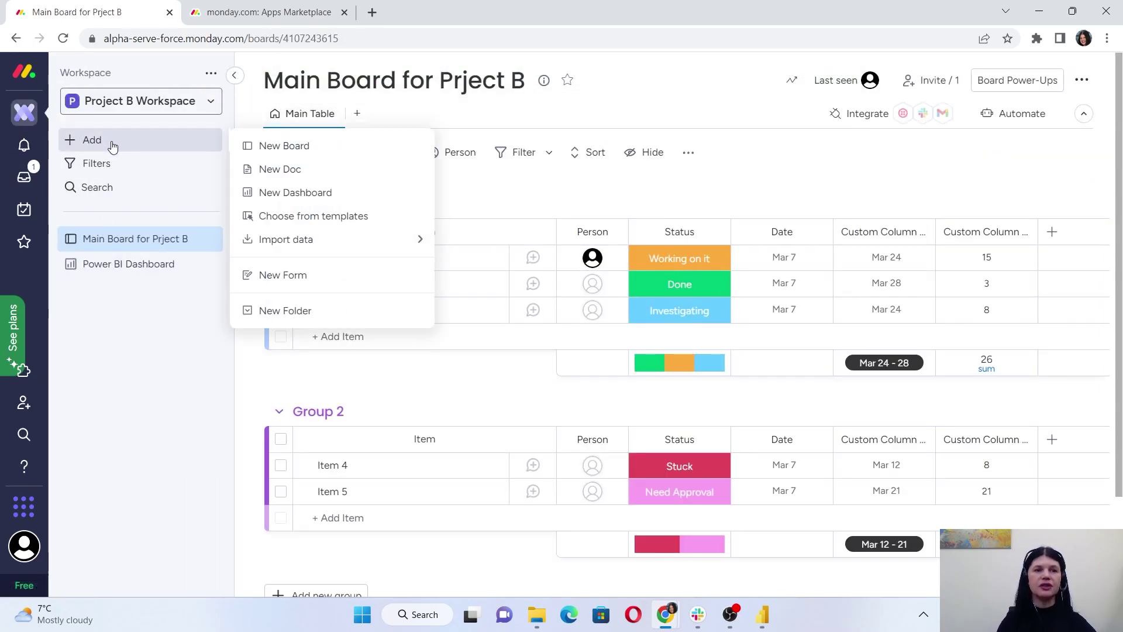
{"action": "left_click", "coordinate": [178, 267]}
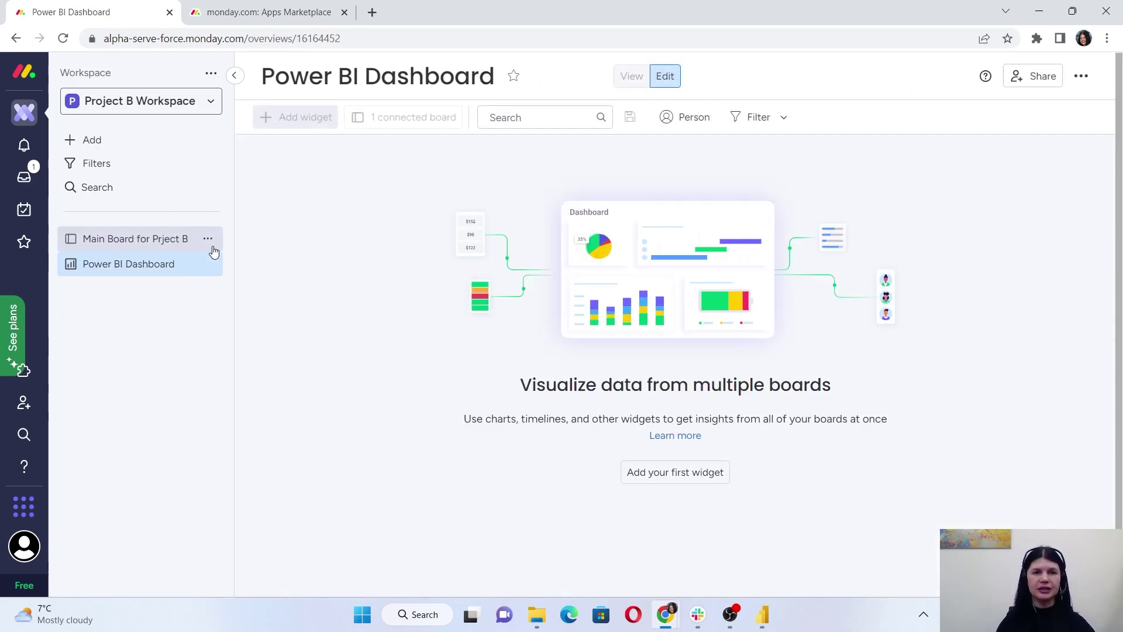
- Add the Power BI Connector widget to the dashboard from Apps > Installed Apps
{"action": "left_click", "coordinate": [297, 116]}
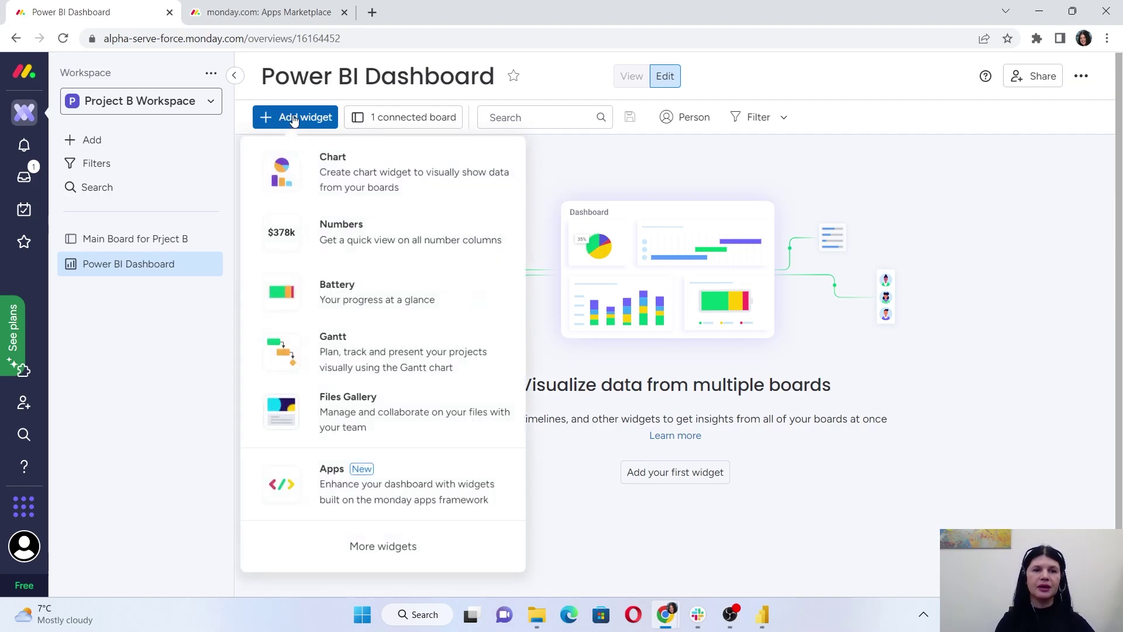
{"action": "left_click", "coordinate": [383, 491]}
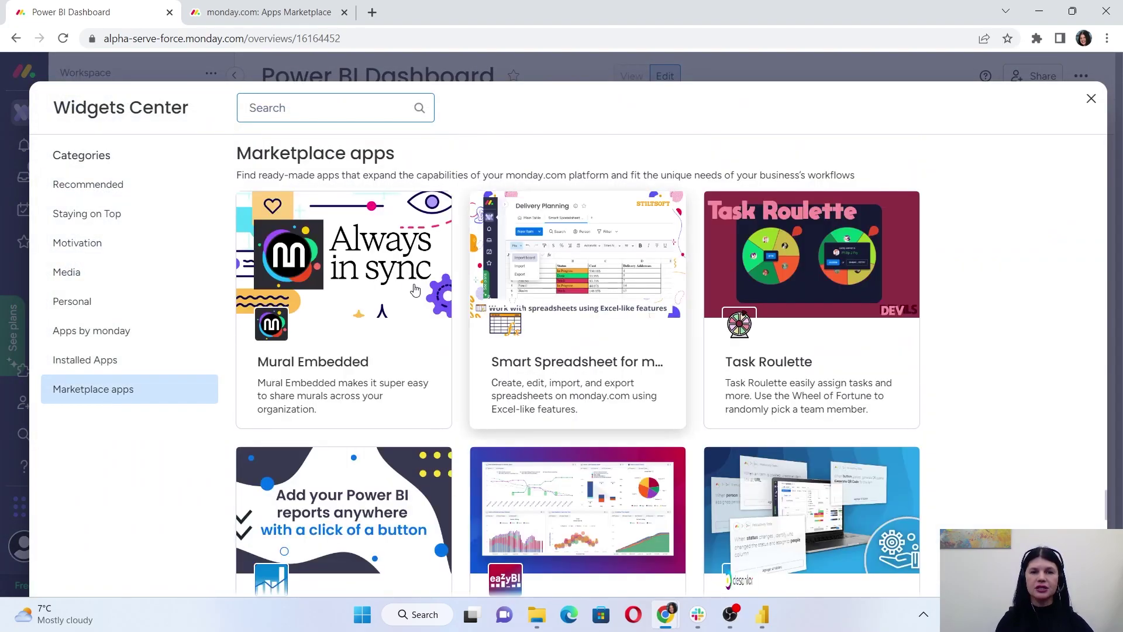
{"action": "left_click", "coordinate": [89, 365]}
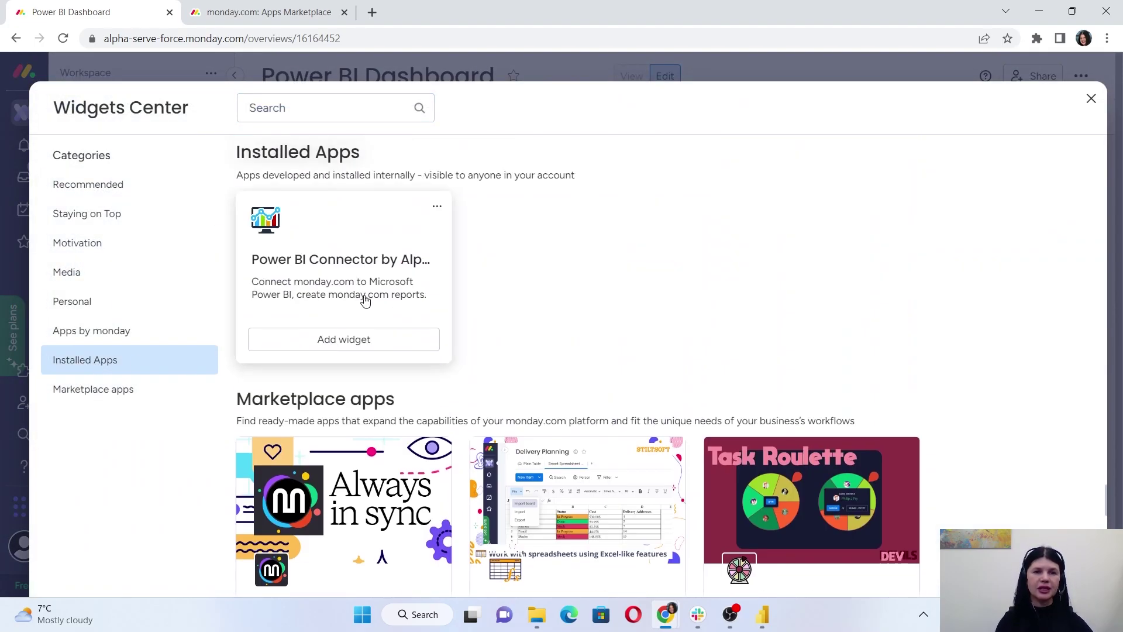
{"action": "left_click", "coordinate": [324, 342]}
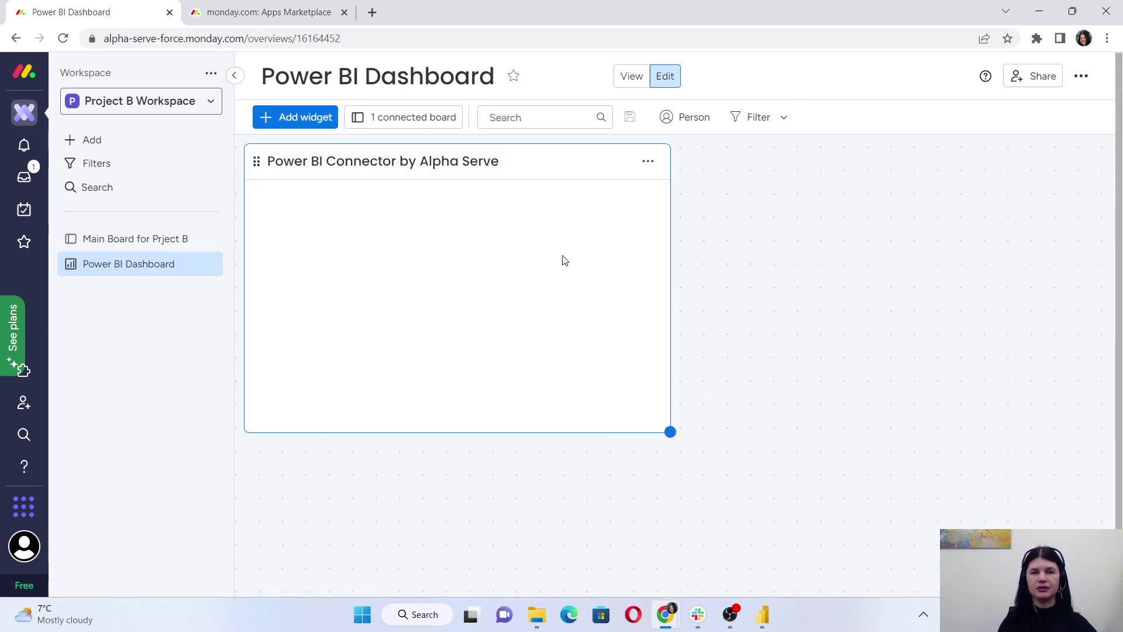
- Expand the connector widget to full screen and authorize it to read account data
{"action": "left_click", "coordinate": [648, 160]}
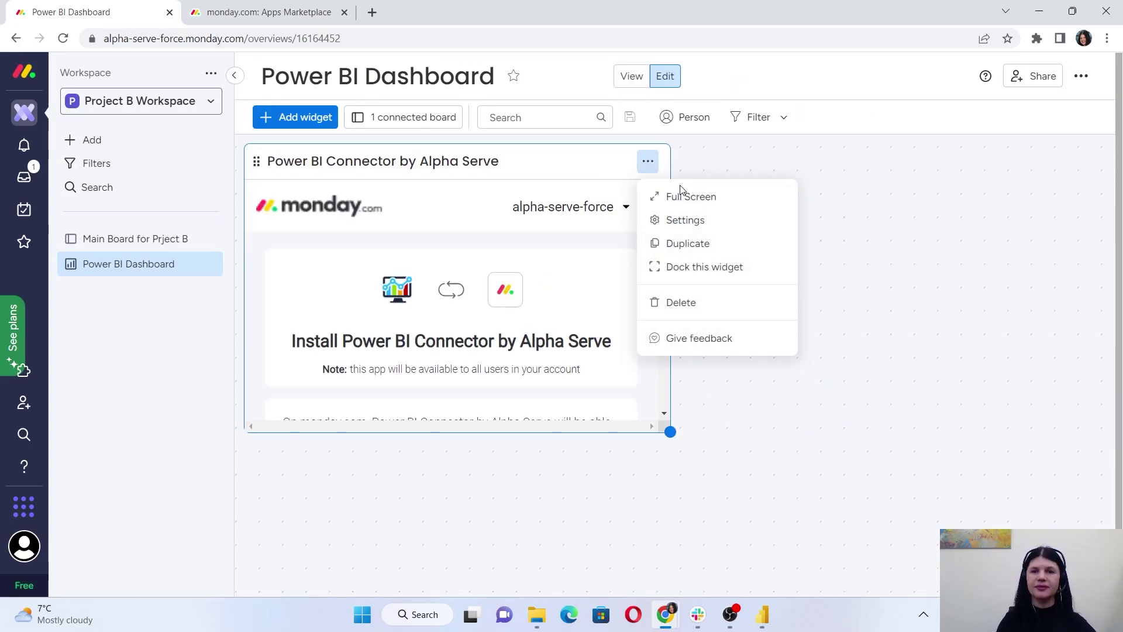
{"action": "left_click", "coordinate": [682, 193]}
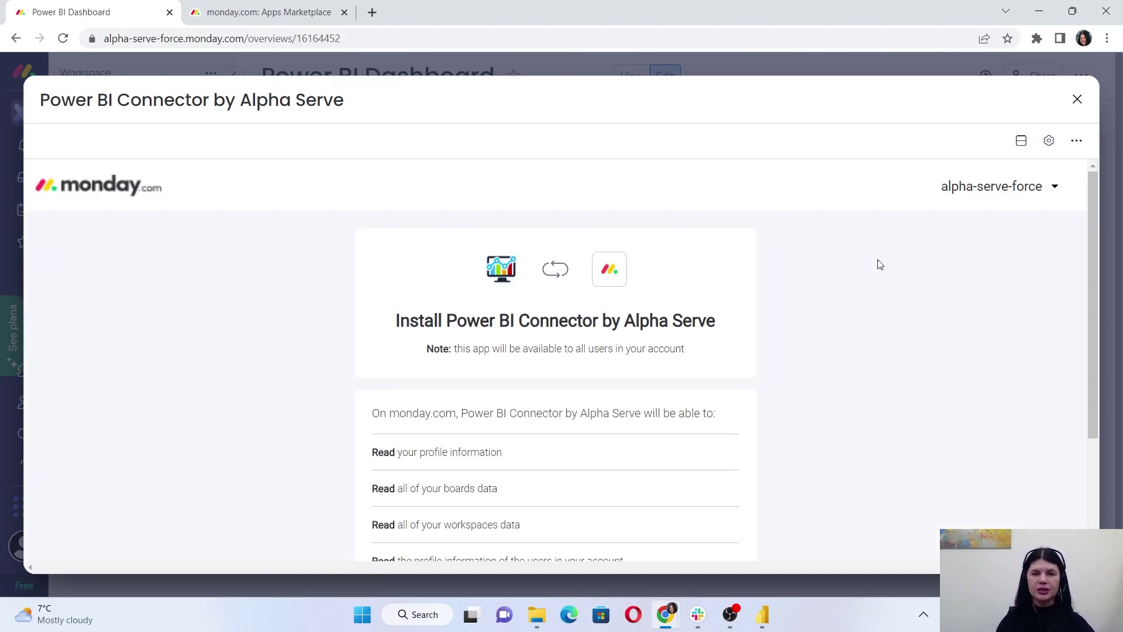
{"action": "scroll", "coordinate": [687, 444], "scroll_direction": "down", "scroll_amount": 3}
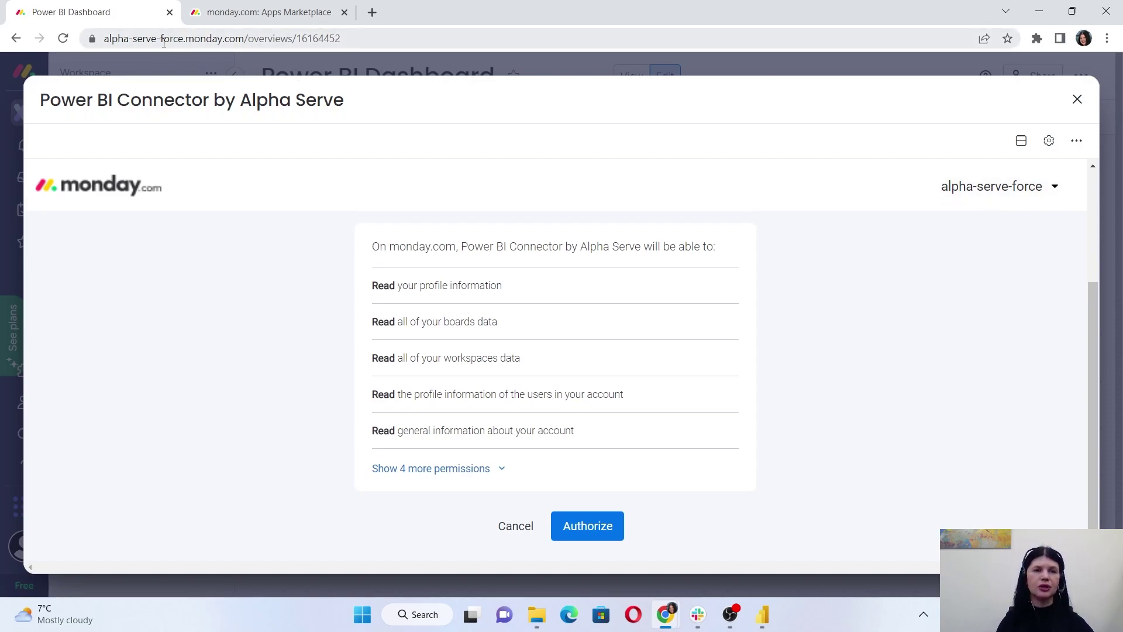
{"action": "left_click", "coordinate": [1050, 188]}
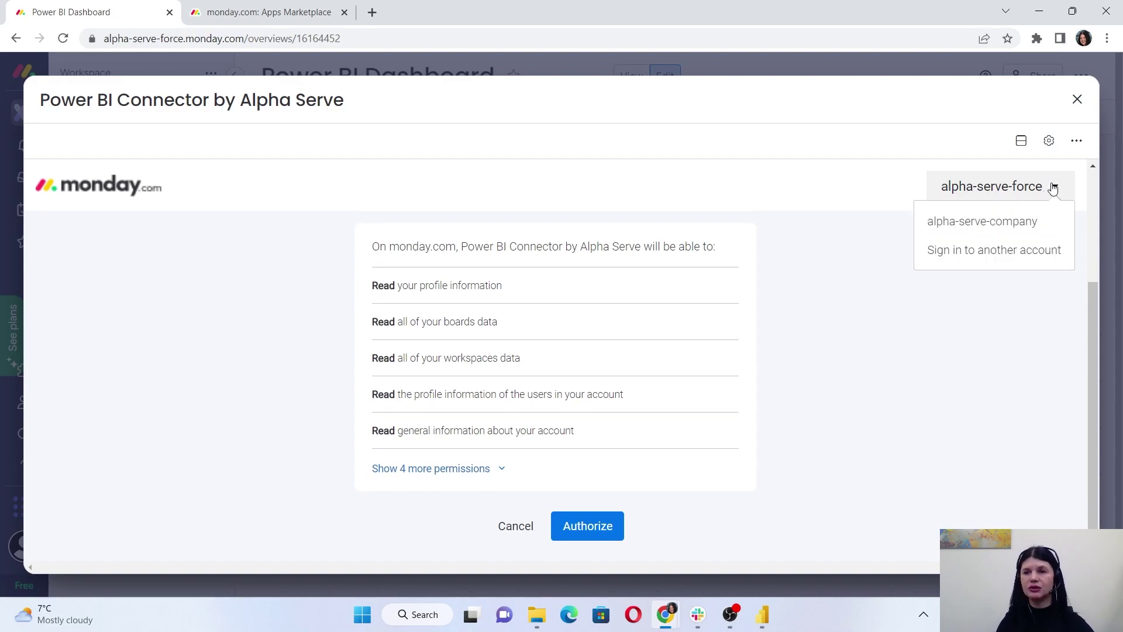
{"action": "left_click", "coordinate": [877, 240]}
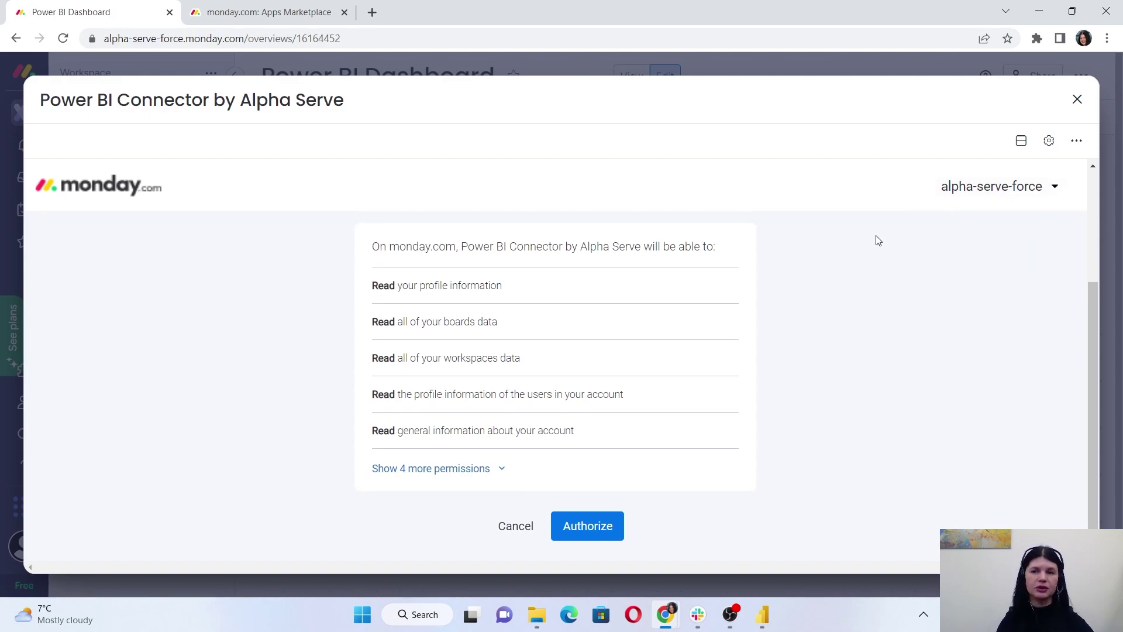
{"action": "left_click", "coordinate": [603, 528]}
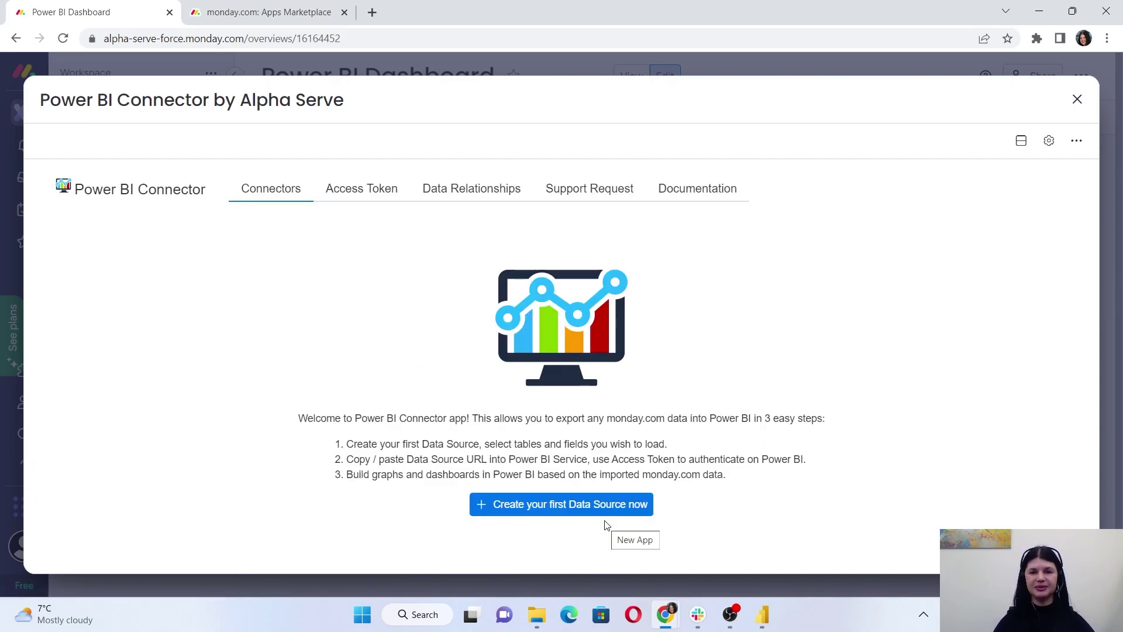
- Start a new data source named 'Items' and select all Items fields
{"action": "left_click", "coordinate": [590, 507]}
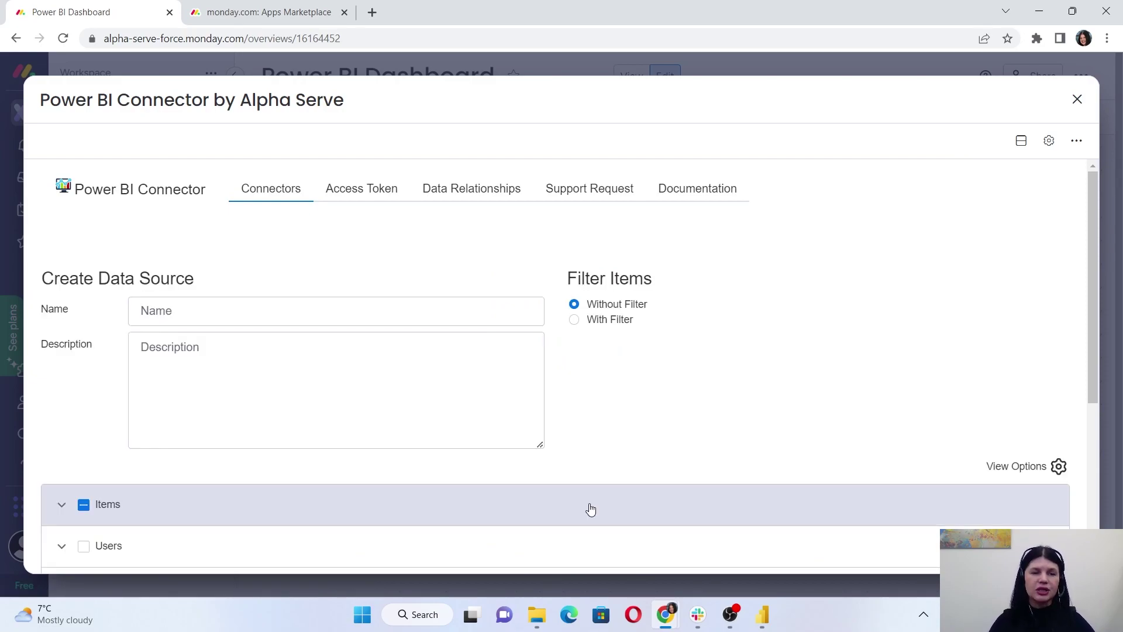
{"action": "left_click", "coordinate": [343, 314]}
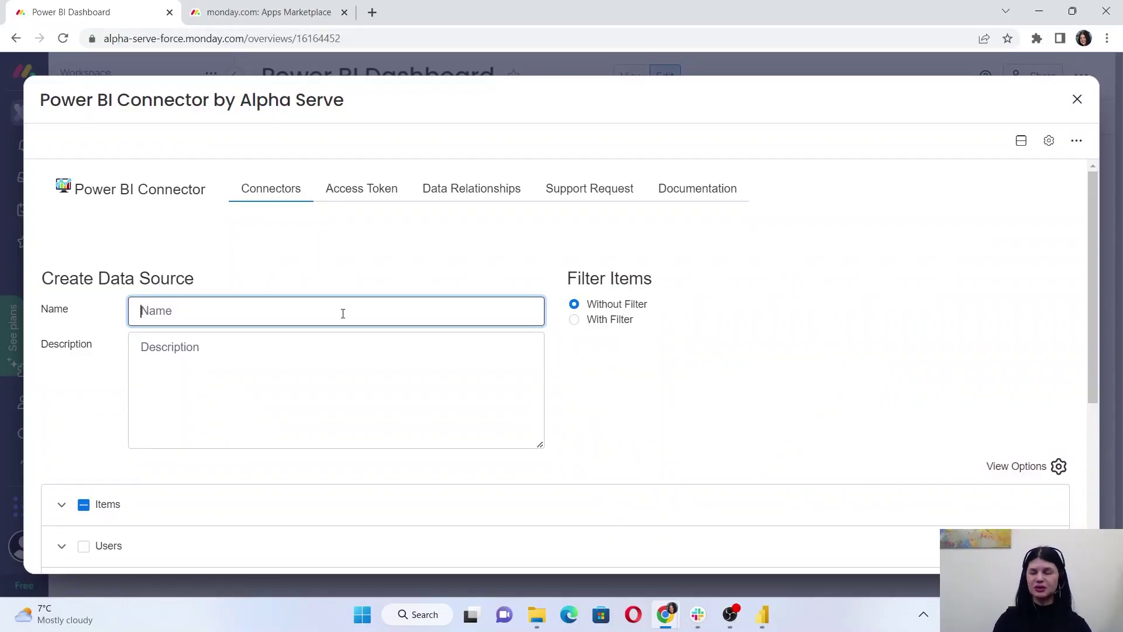
{"action": "type", "text": "Items"}
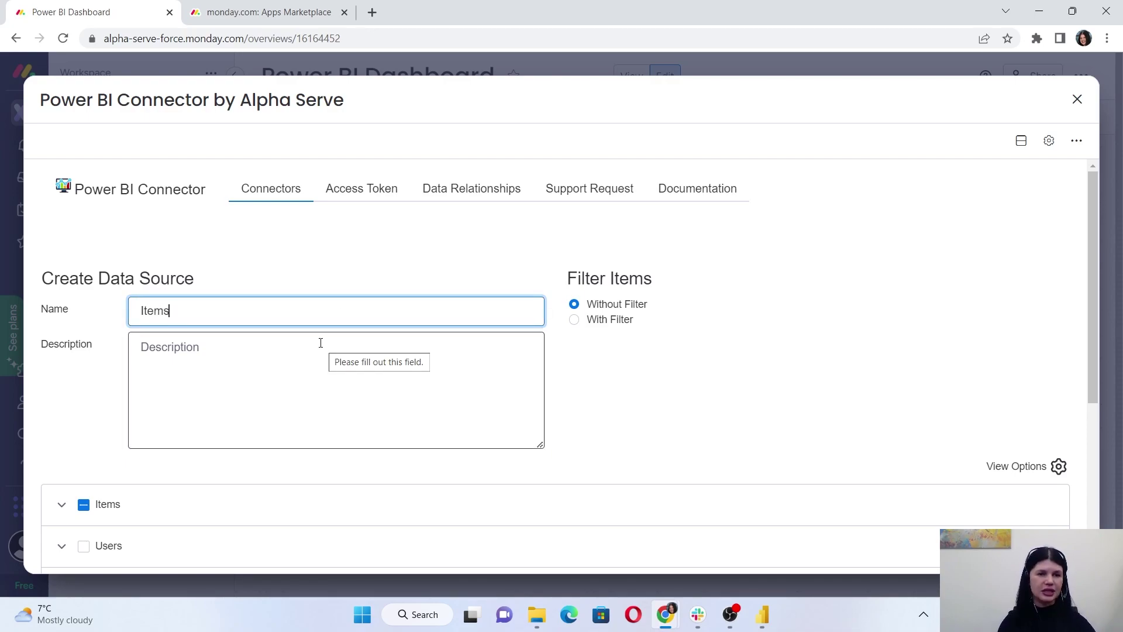
{"action": "scroll", "coordinate": [188, 402], "scroll_direction": "down", "scroll_amount": 3}
{"action": "left_click", "coordinate": [61, 357]}
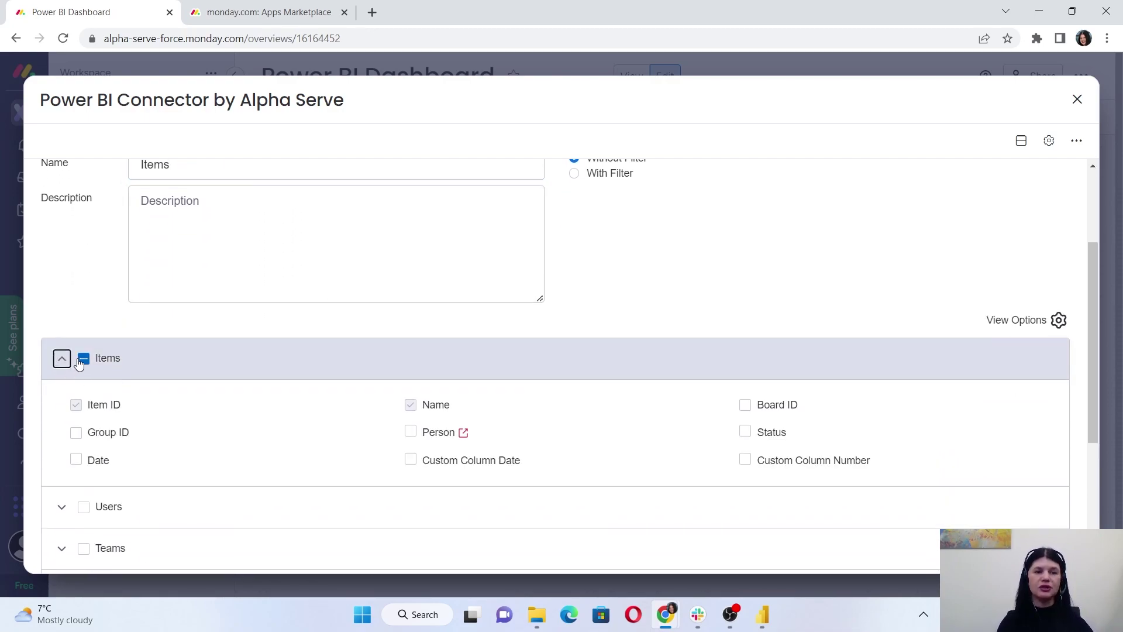
{"action": "left_click", "coordinate": [83, 358]}
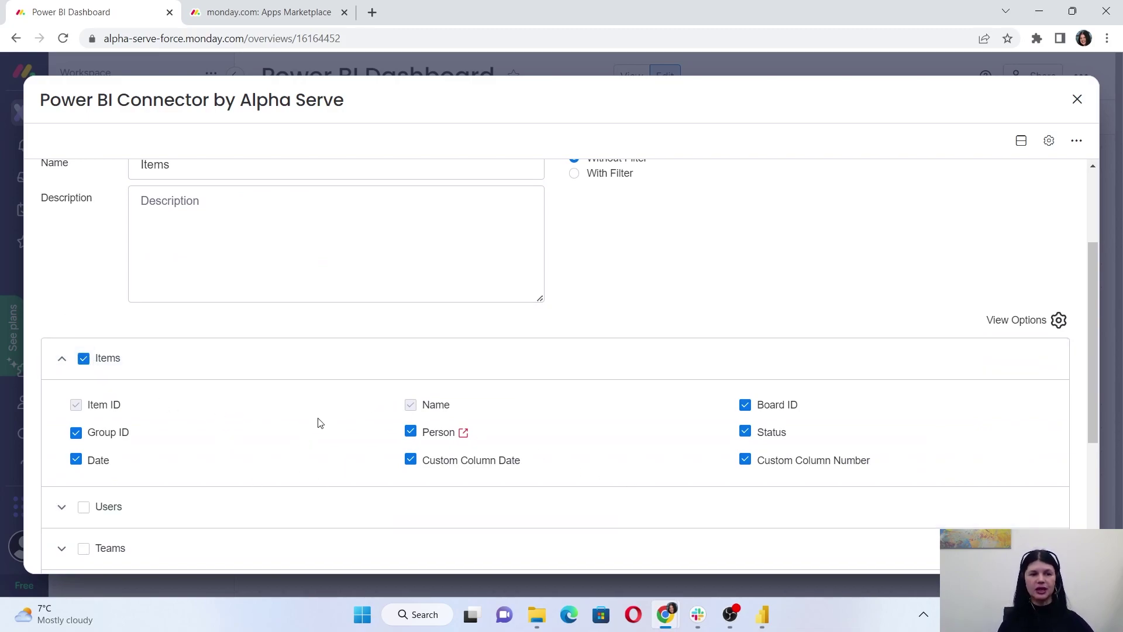
- Expand the Users, Teams, Boards, Groups, Workspaces, Tags and Updates field lists
{"action": "scroll", "coordinate": [315, 424], "scroll_direction": "down", "scroll_amount": 4}
{"action": "left_click", "coordinate": [61, 287]}
{"action": "scroll", "coordinate": [83, 335], "scroll_direction": "down", "scroll_amount": 3}
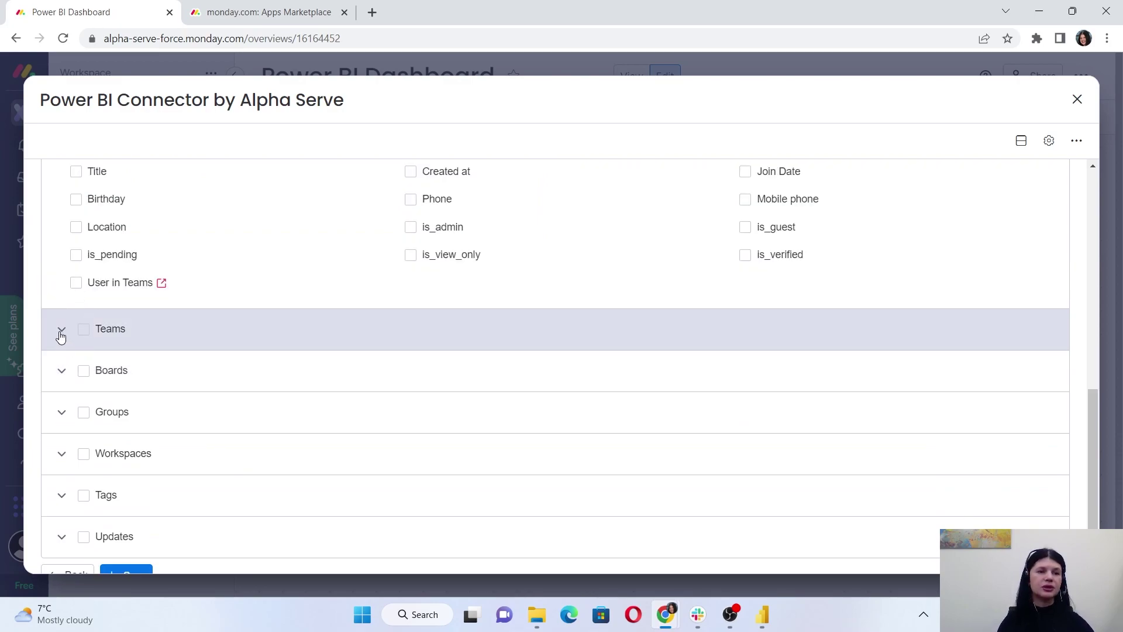
{"action": "left_click", "coordinate": [62, 329]}
{"action": "left_click", "coordinate": [62, 370]}
{"action": "left_click", "coordinate": [61, 412]}
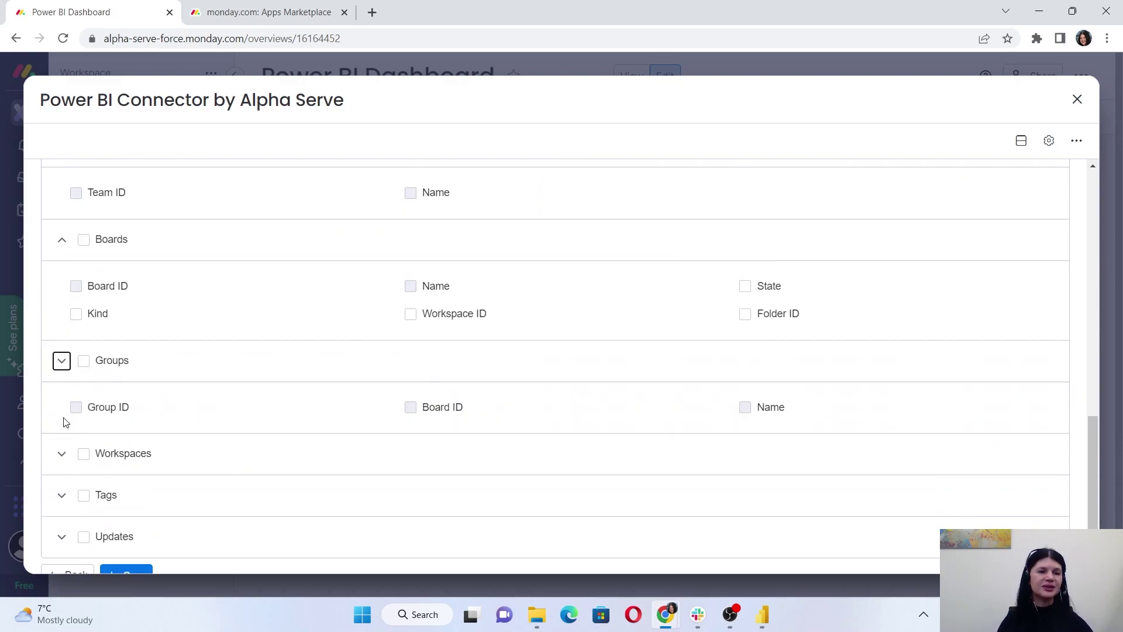
{"action": "left_click", "coordinate": [60, 453]}
{"action": "left_click", "coordinate": [58, 469]}
{"action": "left_click", "coordinate": [58, 514]}
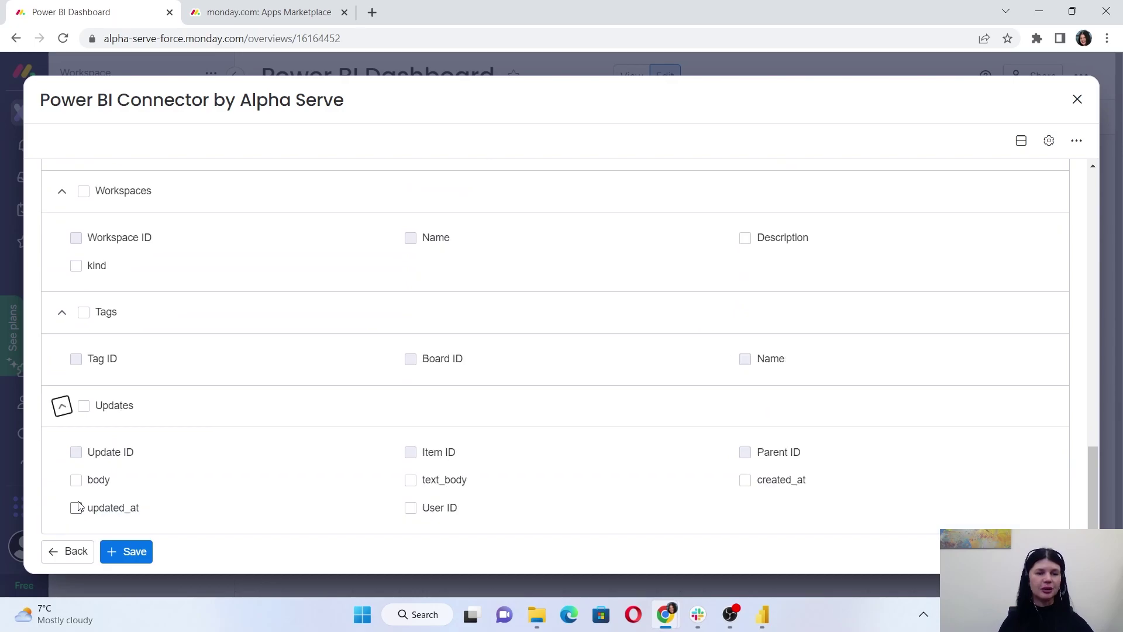
{"action": "scroll", "coordinate": [269, 410], "scroll_direction": "up", "scroll_amount": 5}
{"action": "scroll", "coordinate": [275, 402], "scroll_direction": "up", "scroll_amount": 8}
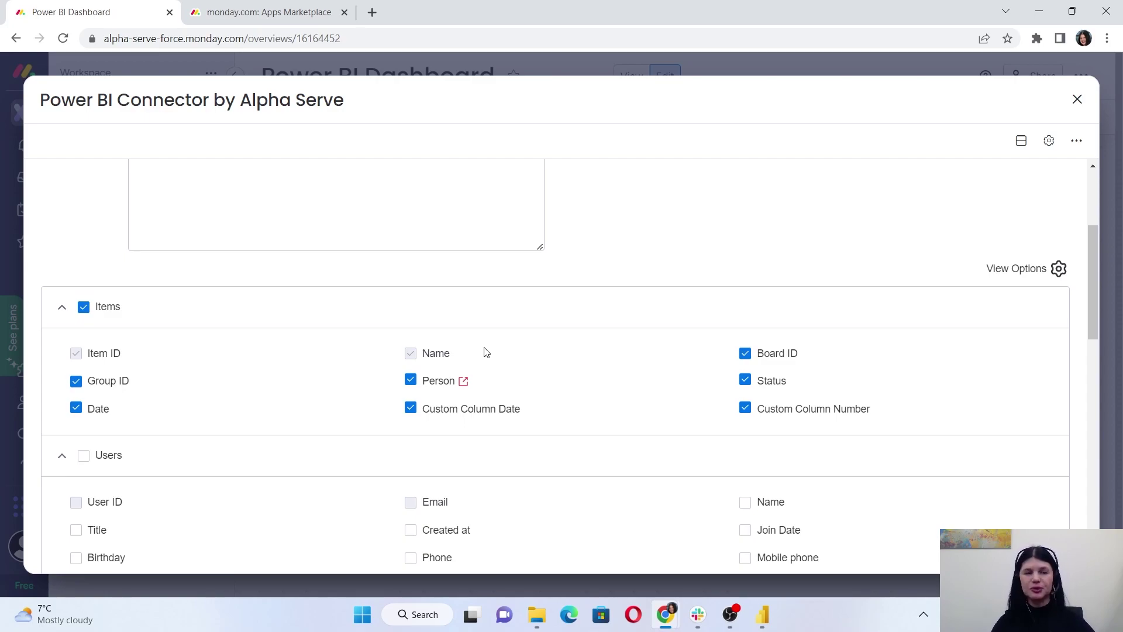
- Choose With Filter under Filter Items and save the Items data source
{"action": "scroll", "coordinate": [749, 386], "scroll_direction": "up", "scroll_amount": 3}
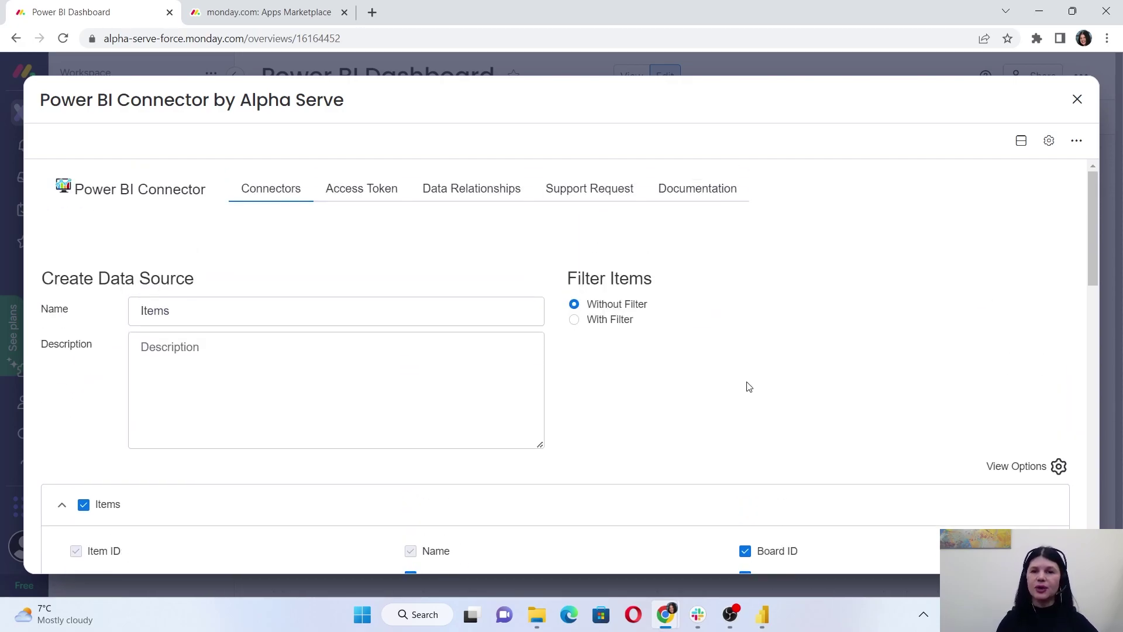
{"action": "left_click", "coordinate": [574, 319]}
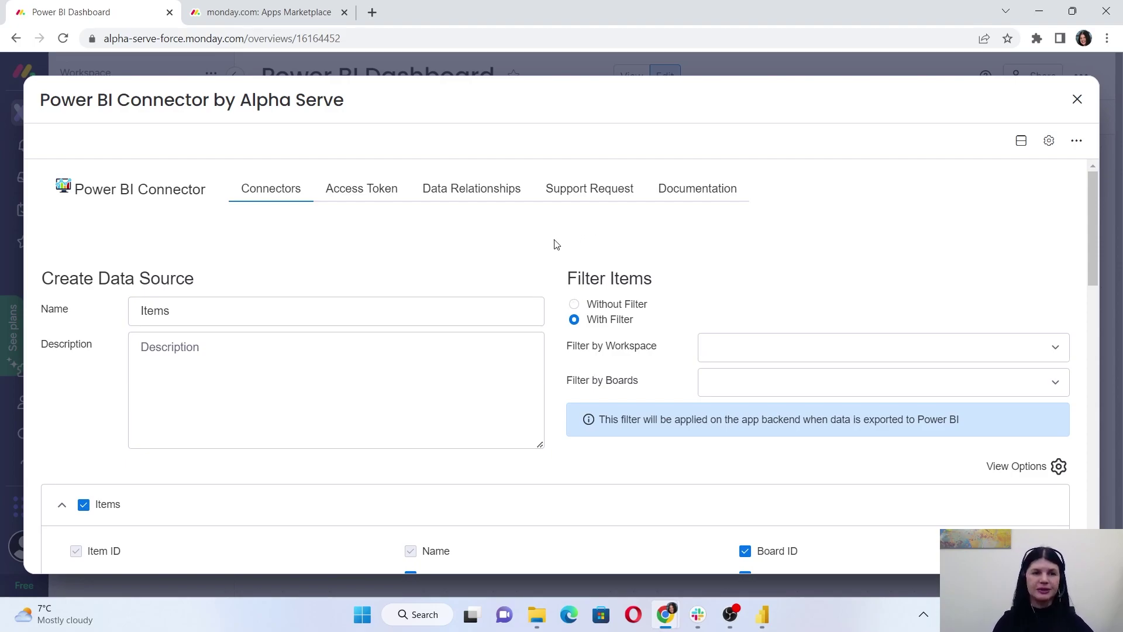
{"action": "scroll", "coordinate": [546, 252], "scroll_direction": "down", "scroll_amount": 20}
{"action": "left_click", "coordinate": [138, 555]}
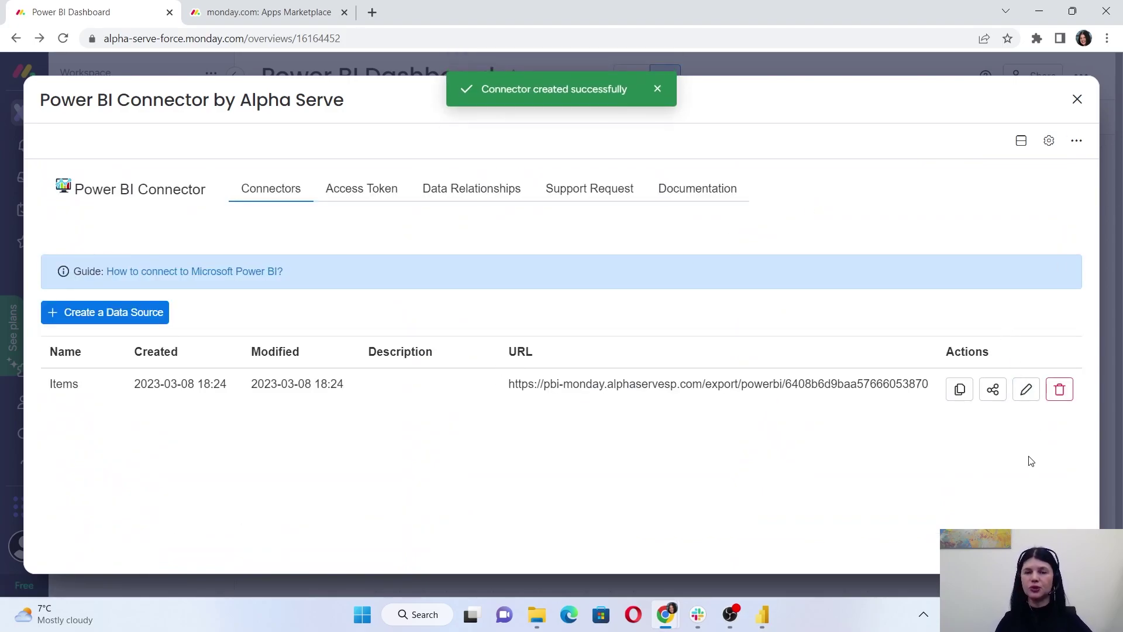
{"action": "left_click", "coordinate": [993, 390]}
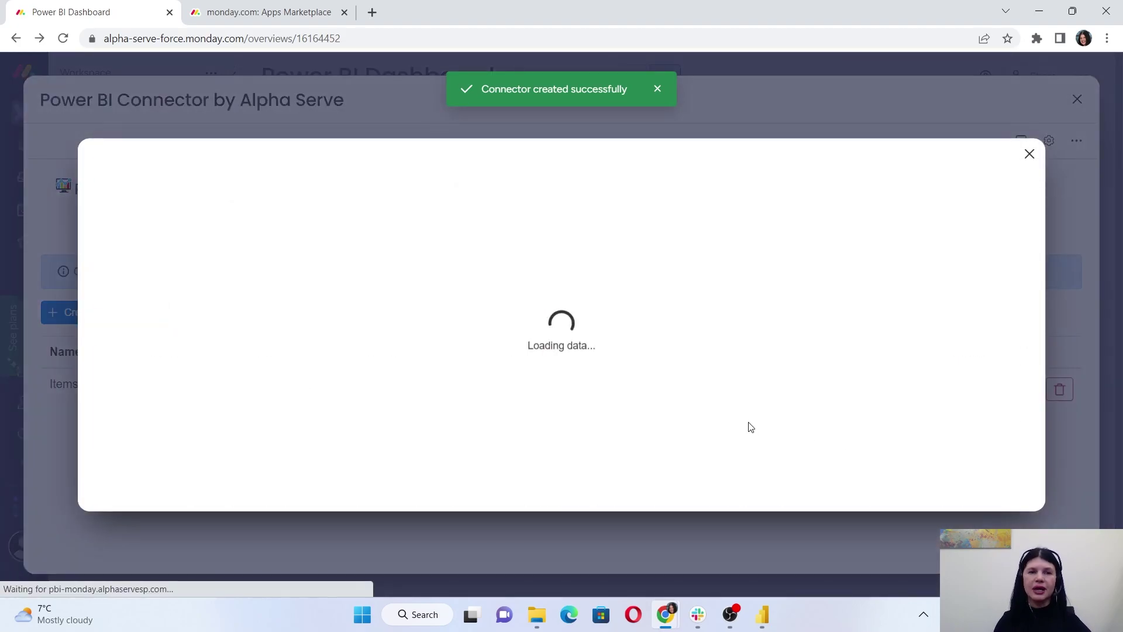
{"action": "left_click_drag", "start_coordinate": [122, 363], "coordinate": [498, 208]}
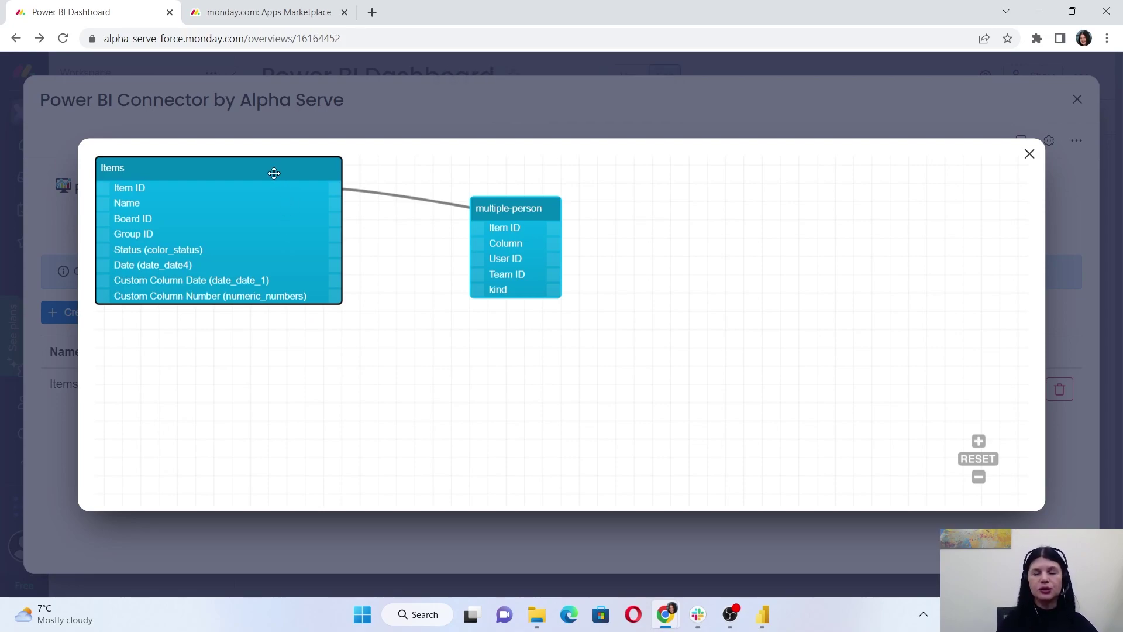
- Edit the Items data source and tick the Users table to include its fields
{"action": "left_click", "coordinate": [1030, 154]}
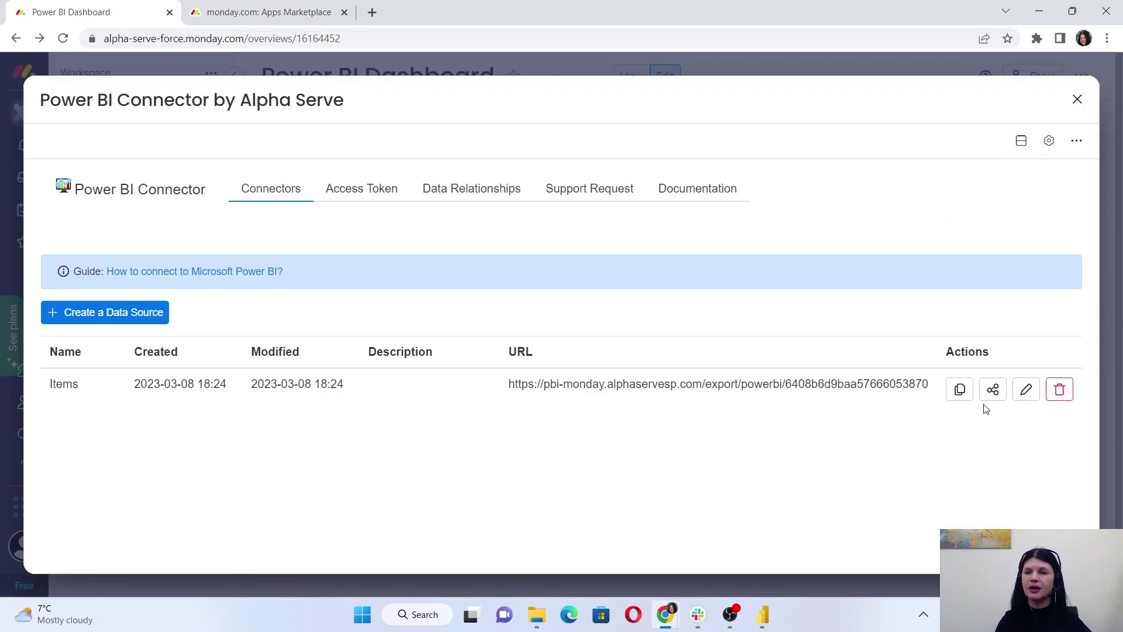
{"action": "left_click", "coordinate": [1027, 389]}
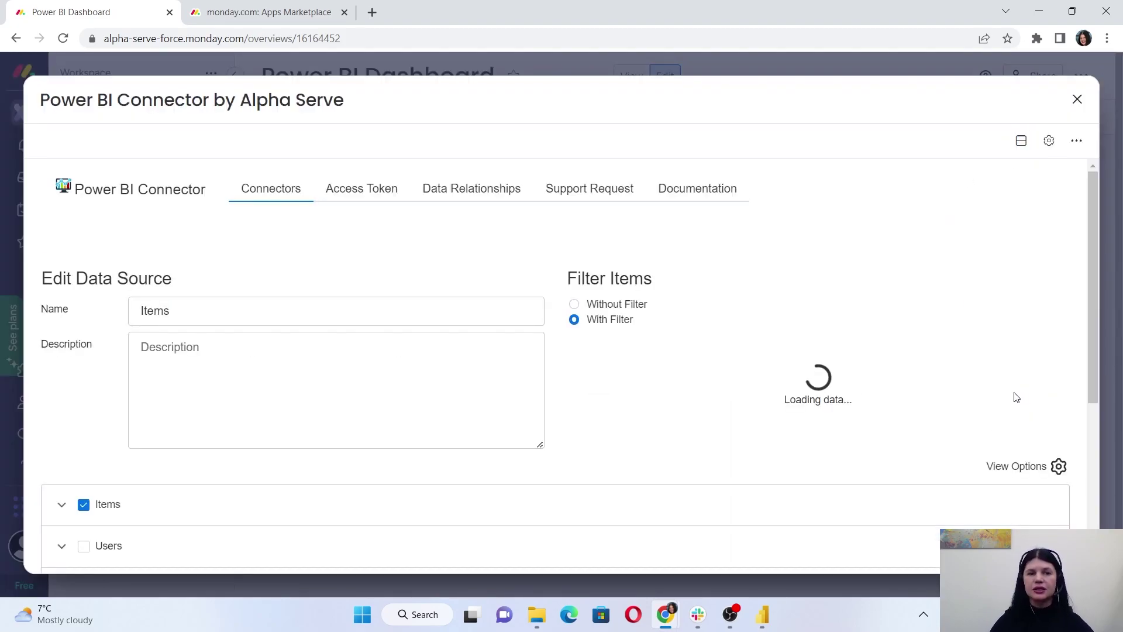
{"action": "scroll", "coordinate": [179, 399], "scroll_direction": "down", "scroll_amount": 3}
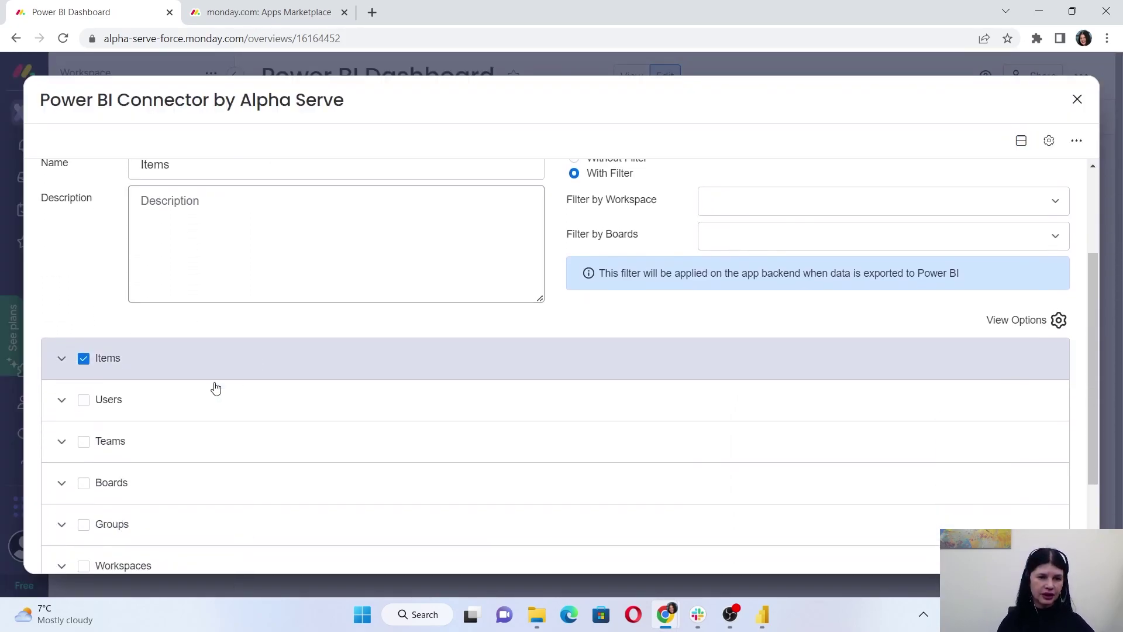
{"action": "left_click", "coordinate": [62, 400]}
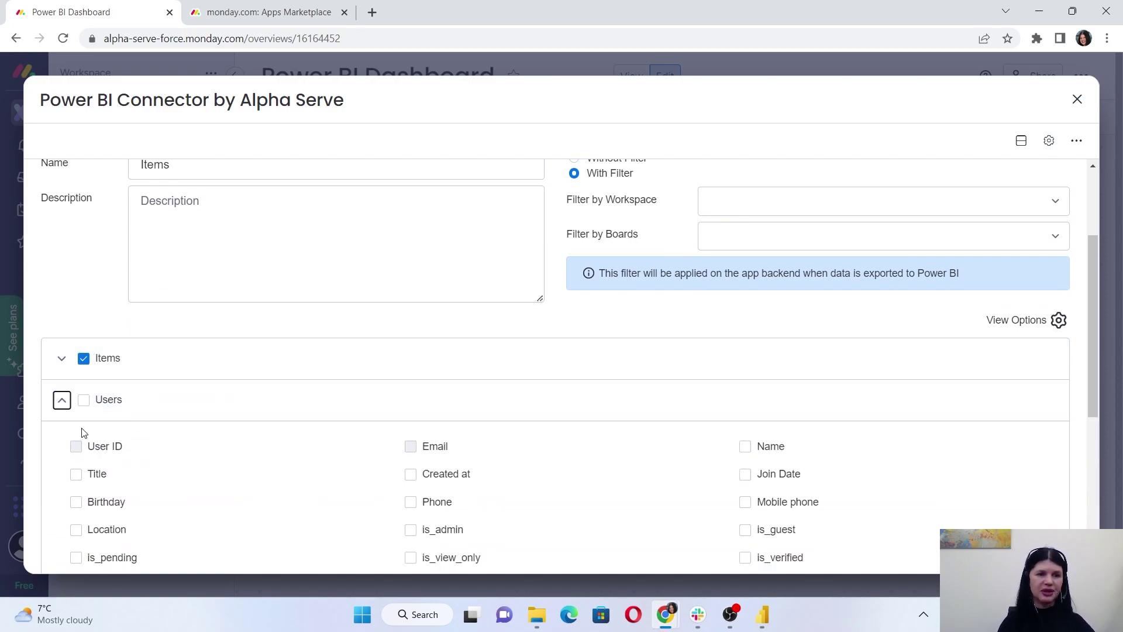
{"action": "left_click", "coordinate": [85, 401]}
{"action": "left_click", "coordinate": [61, 359]}
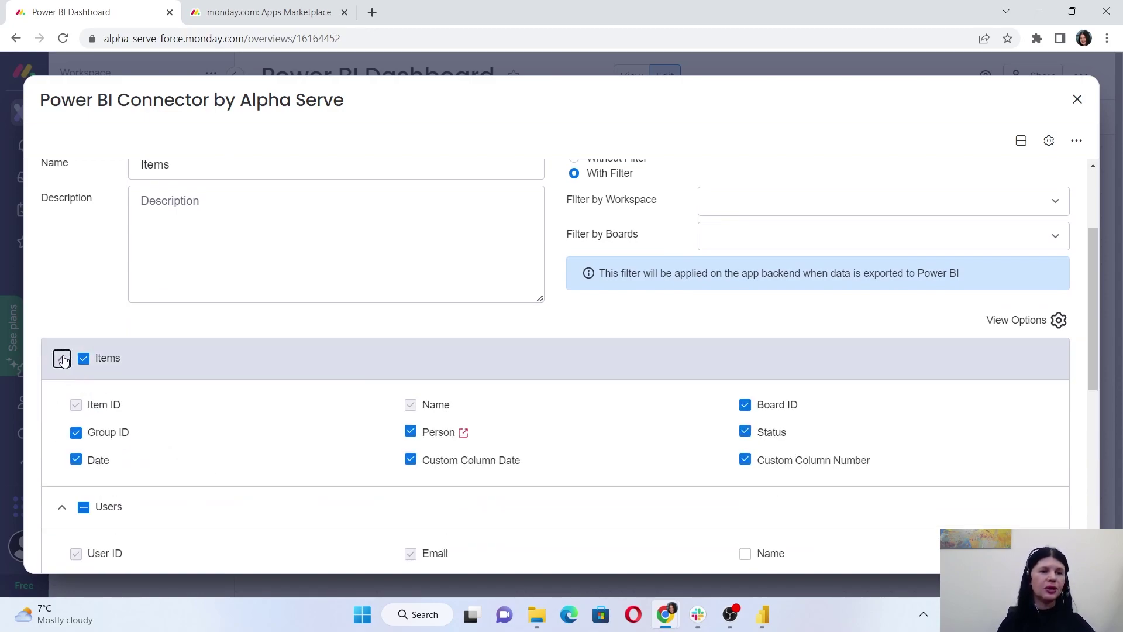
{"action": "mouse_move", "coordinate": [464, 436]}
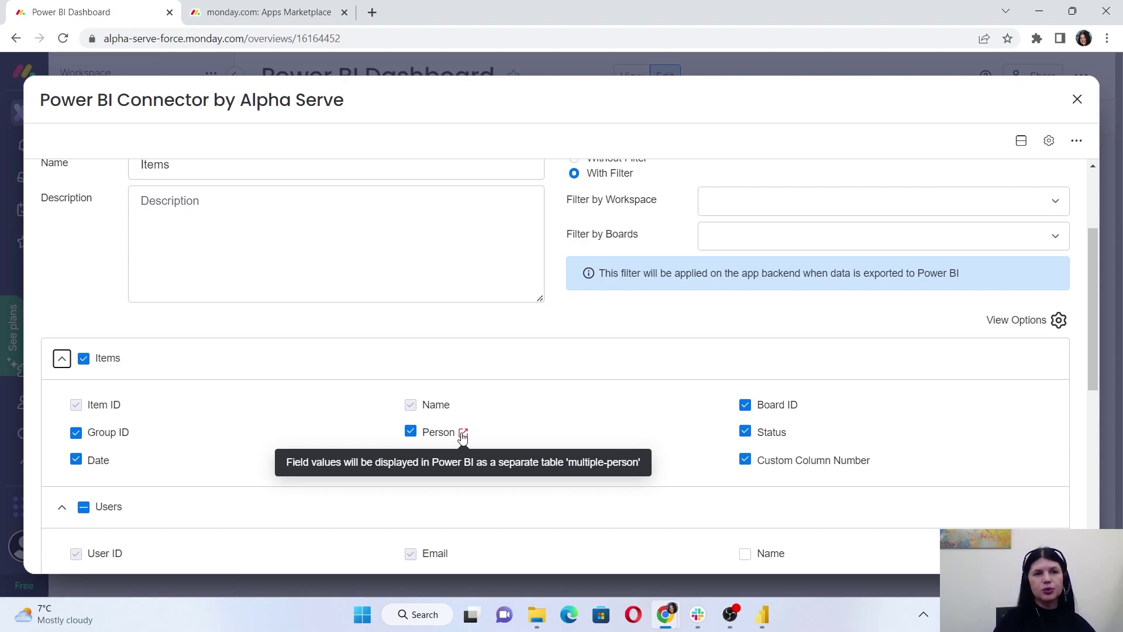
{"action": "scroll", "coordinate": [421, 331], "scroll_direction": "down", "scroll_amount": 8}
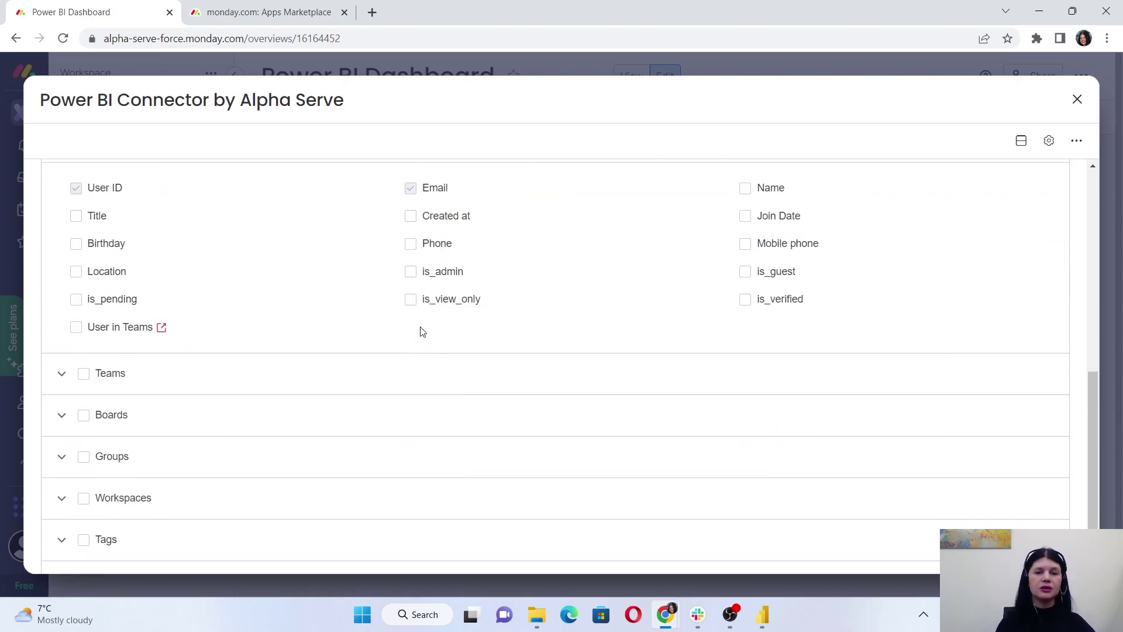
{"action": "left_click", "coordinate": [135, 551]}
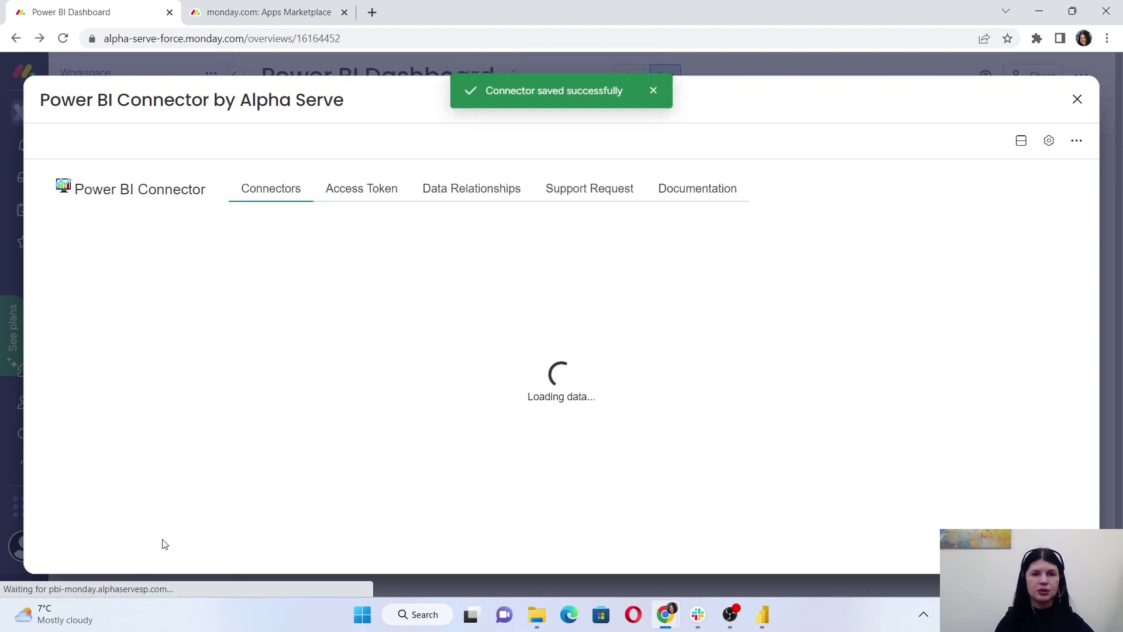
{"action": "left_click", "coordinate": [993, 387]}
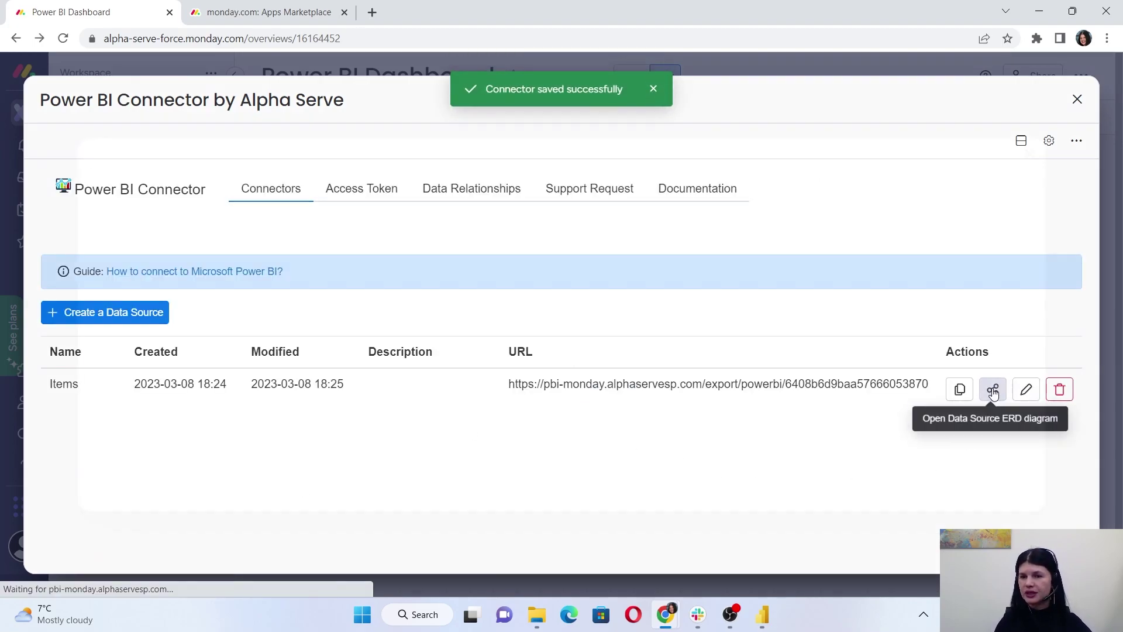
{"action": "left_click_drag", "start_coordinate": [155, 368], "coordinate": [683, 213]}
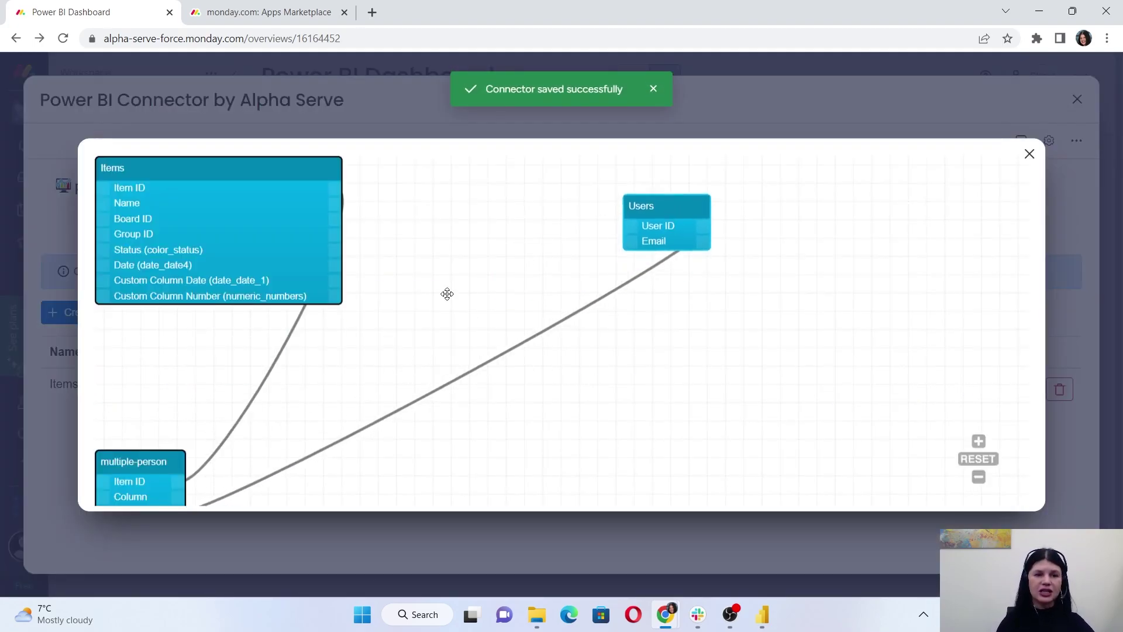
{"action": "left_click_drag", "start_coordinate": [159, 459], "coordinate": [497, 225]}
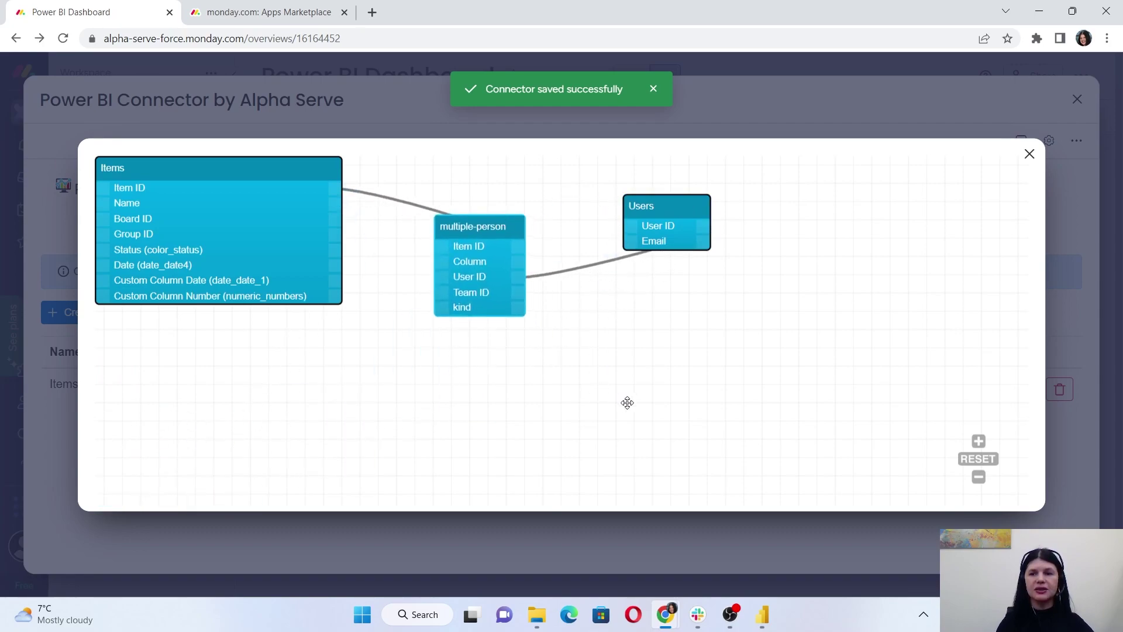
{"action": "scroll", "coordinate": [622, 390], "scroll_direction": "down", "scroll_amount": 1}
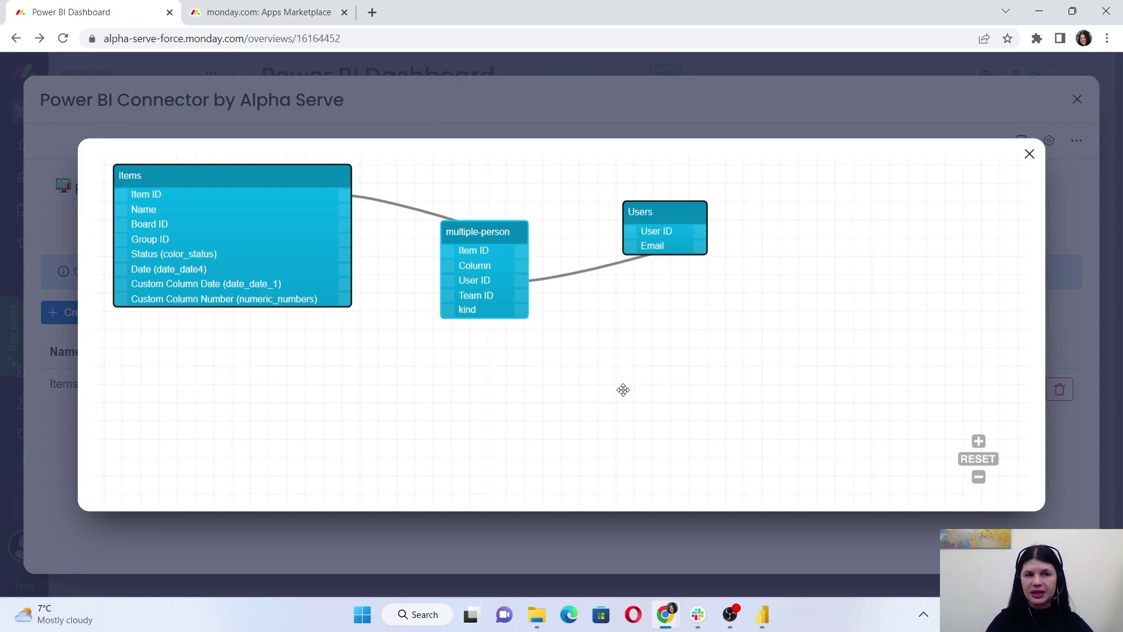
{"action": "left_click", "coordinate": [1029, 154]}
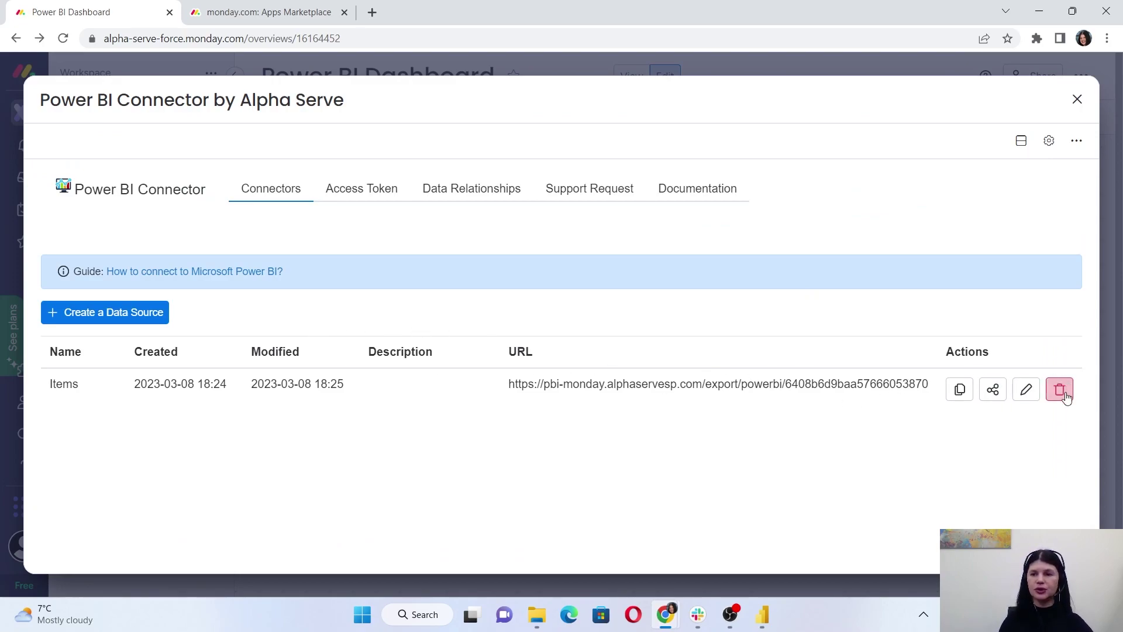
- Copy the Items export URL and connect to it as an OData feed in Power BI Desktop
{"action": "left_click", "coordinate": [960, 390]}
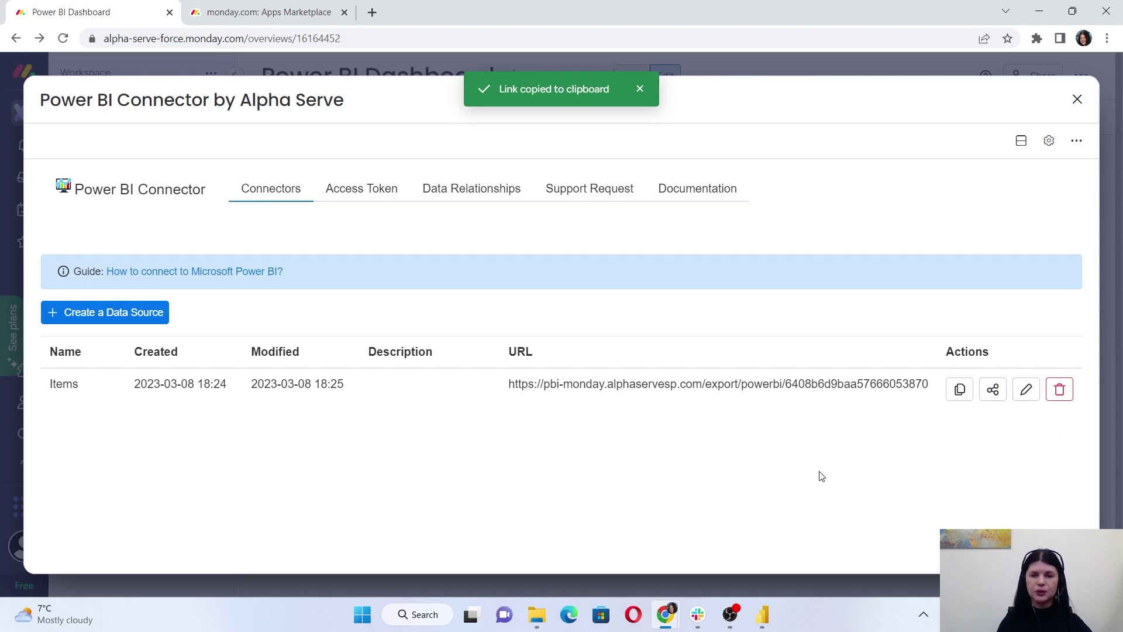
{"action": "left_click", "coordinate": [769, 620]}
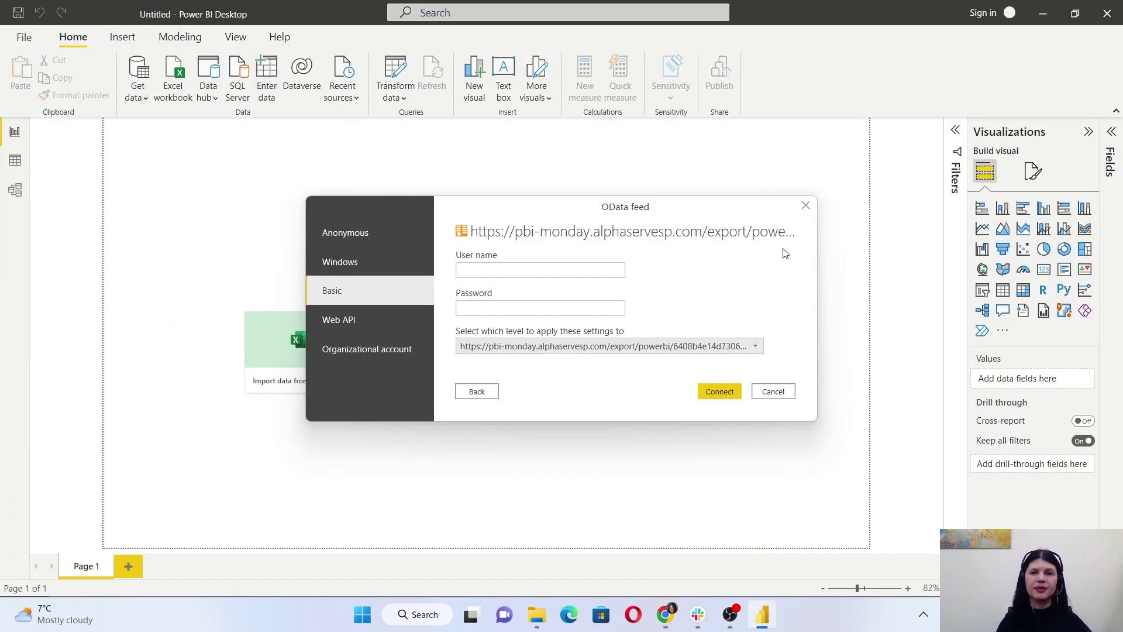
{"action": "left_click", "coordinate": [804, 210]}
{"action": "left_click", "coordinate": [136, 93]}
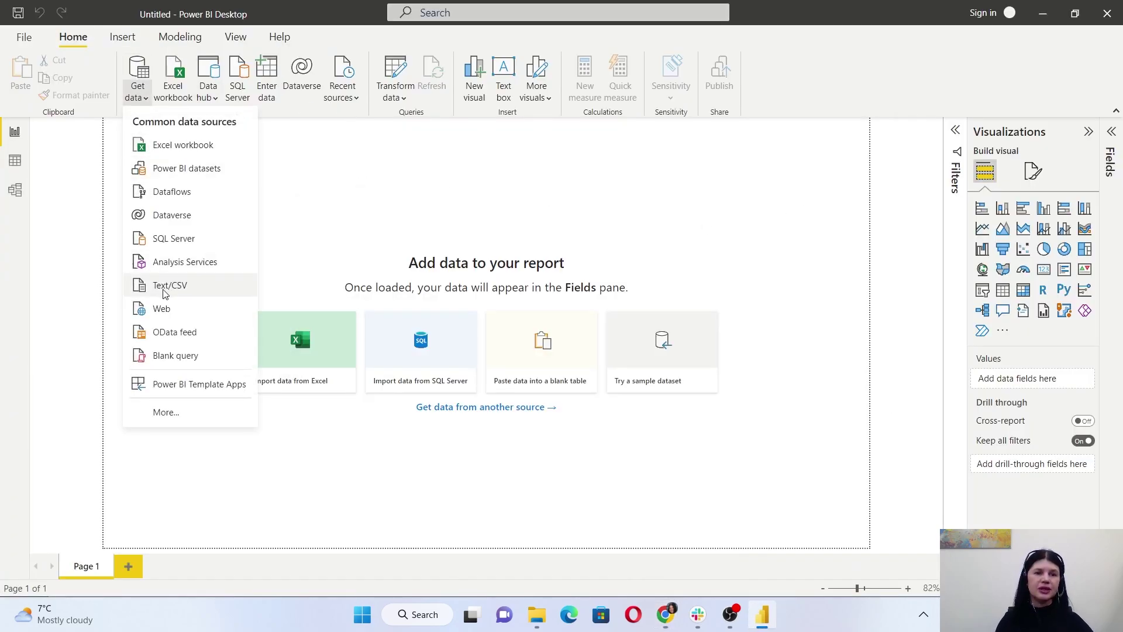
{"action": "left_click", "coordinate": [175, 332]}
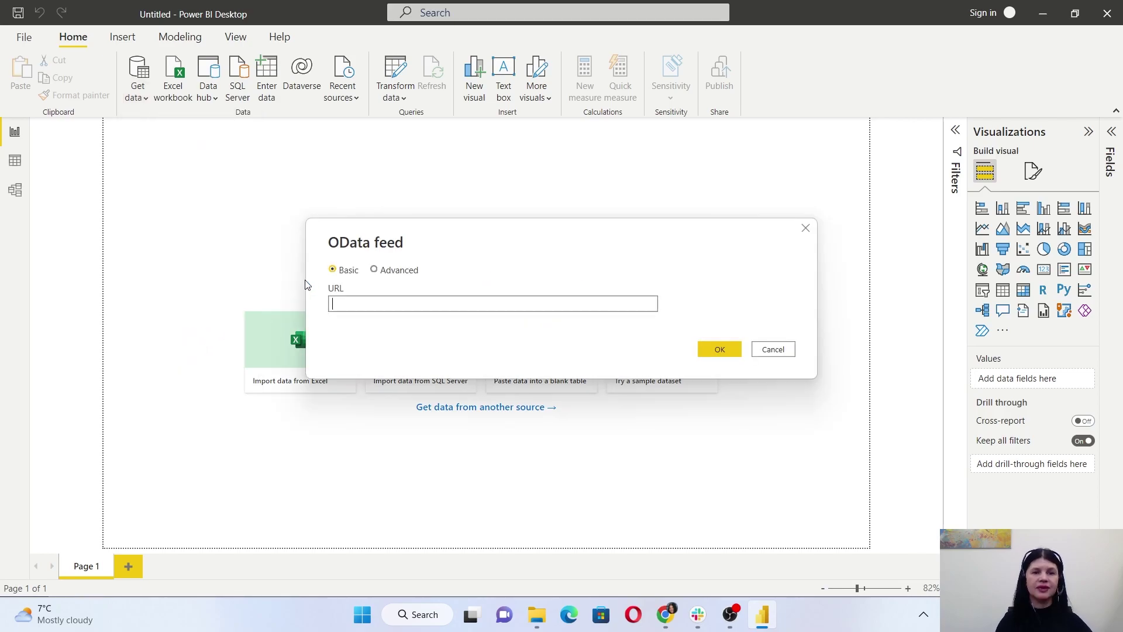
{"action": "key", "text": "ctrl+v"}
{"action": "left_click", "coordinate": [728, 345]}
- Choose Basic authentication applied at the full export URL level
{"action": "left_click", "coordinate": [340, 292]}
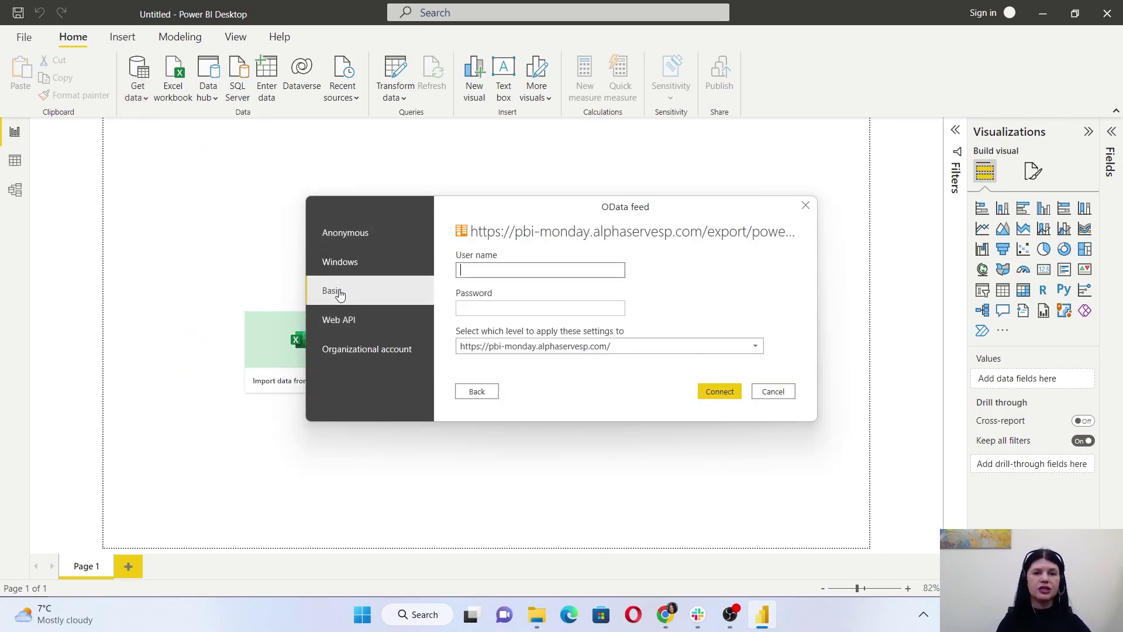
{"action": "left_click", "coordinate": [614, 346]}
{"action": "left_click", "coordinate": [615, 398]}
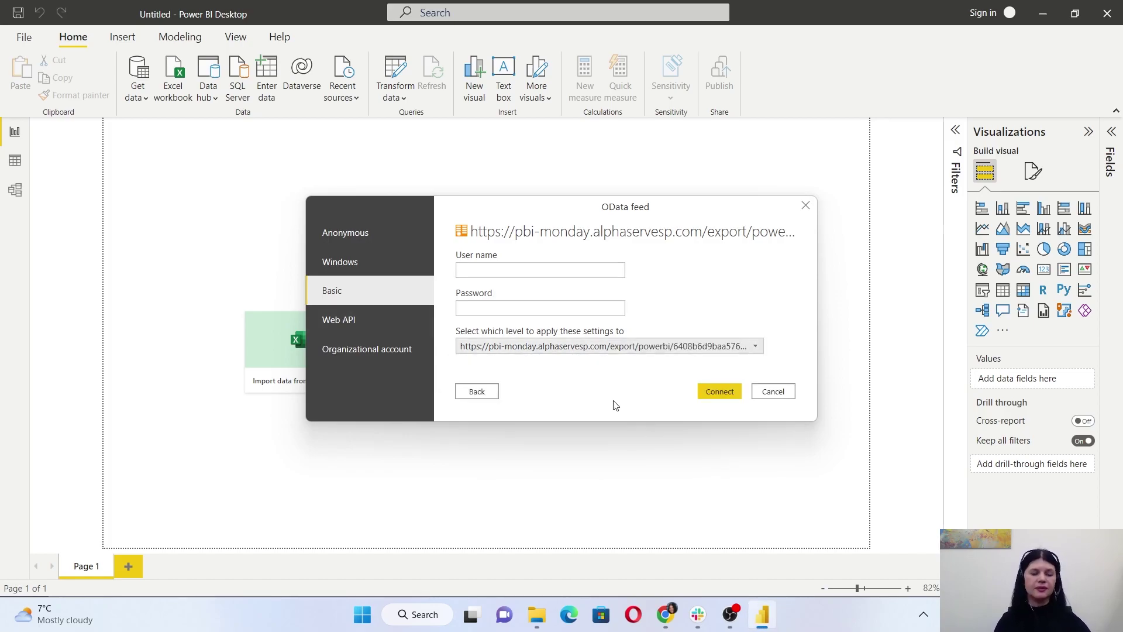
{"action": "key", "text": "alt+Tab"}
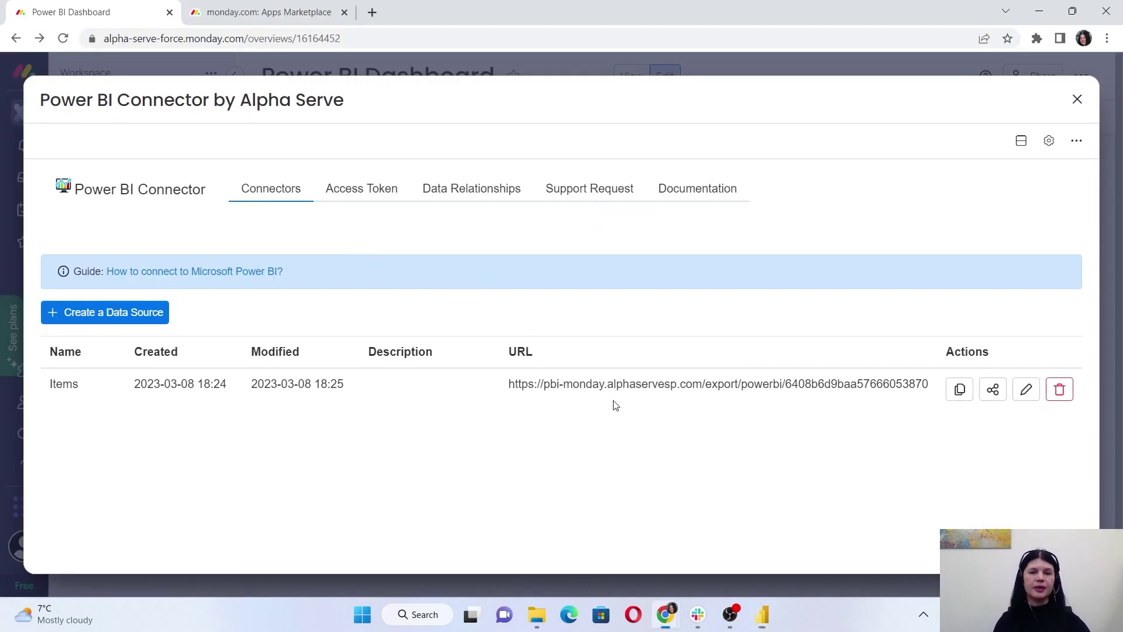
- Copy the connector's access token and use it as the Basic password to connect
{"action": "left_click", "coordinate": [371, 199]}
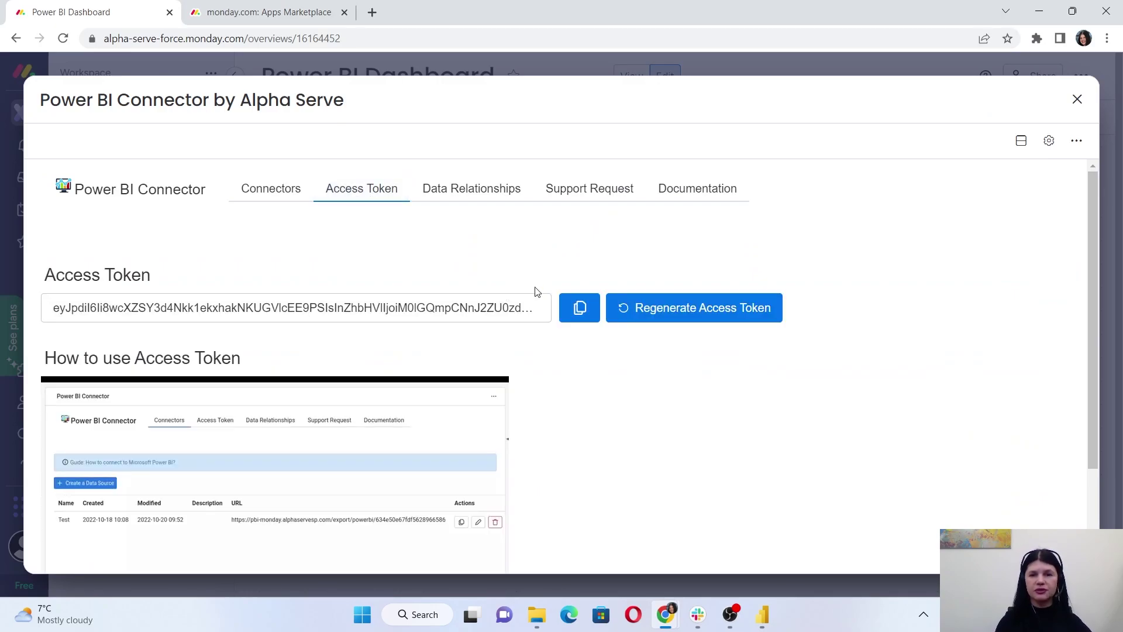
{"action": "left_click", "coordinate": [581, 307]}
{"action": "key", "text": "alt+Tab"}
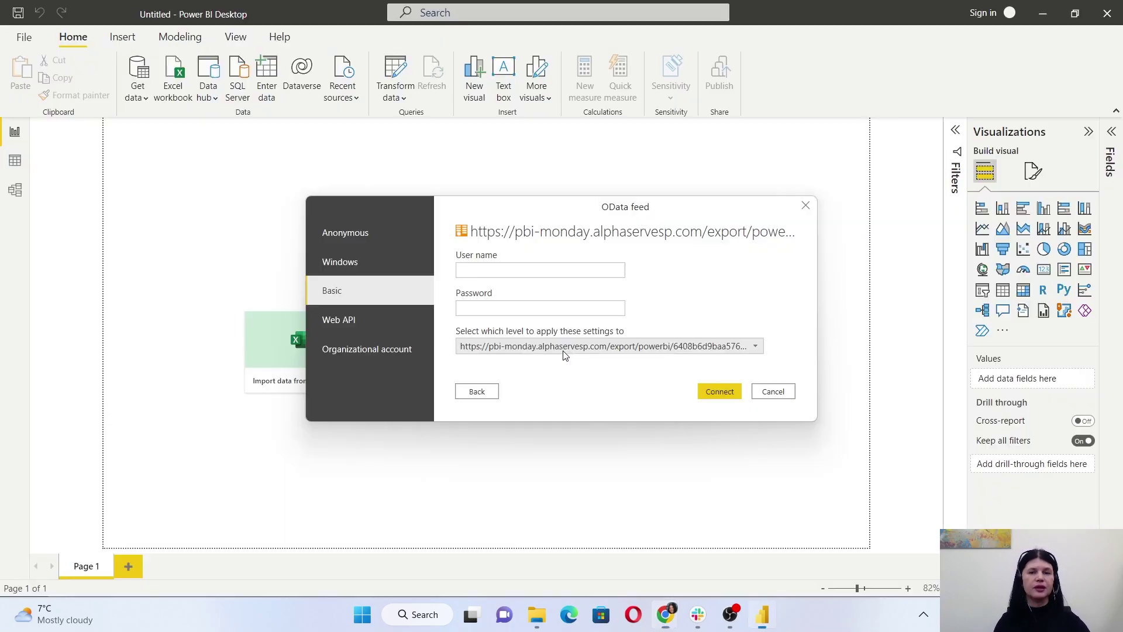
{"action": "left_click", "coordinate": [537, 307]}
{"action": "key", "text": "ctrl+v"}
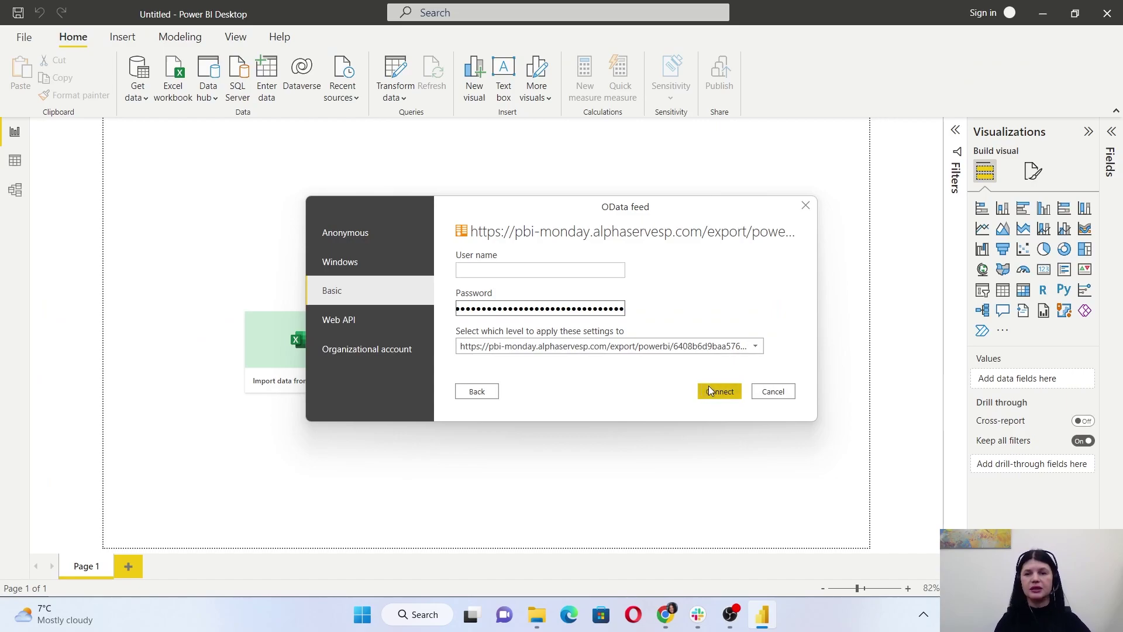
{"action": "left_click", "coordinate": [719, 388]}
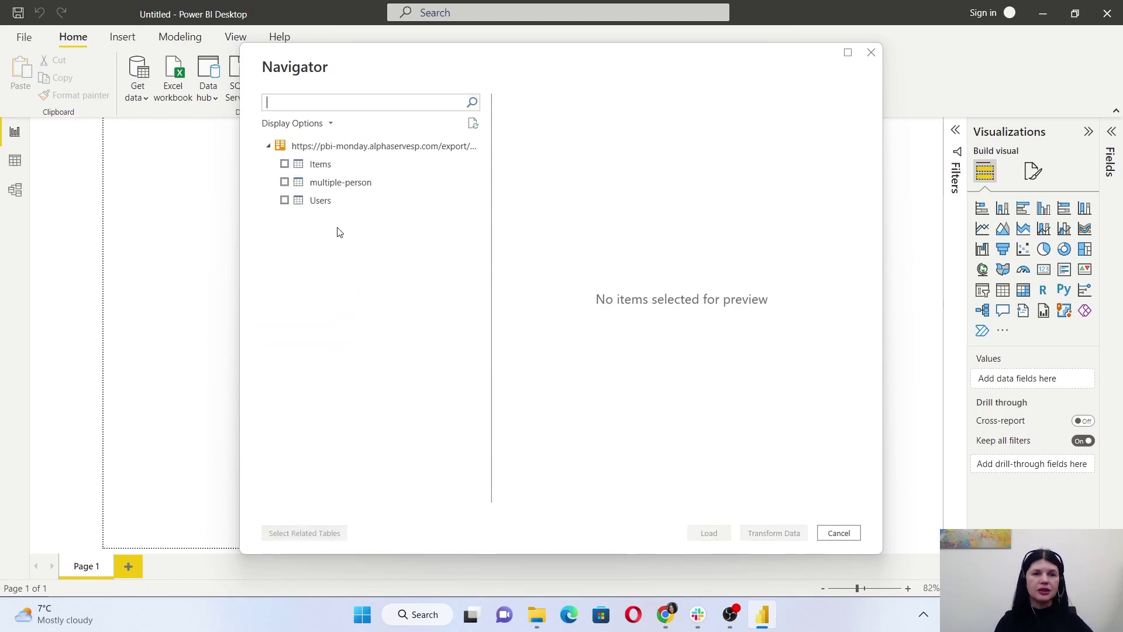
- Load the Items, multiple-person and Users tables from the Navigator
{"action": "left_click", "coordinate": [285, 164]}
{"action": "left_click", "coordinate": [284, 182]}
{"action": "left_click", "coordinate": [284, 200]}
{"action": "left_click", "coordinate": [711, 531]}
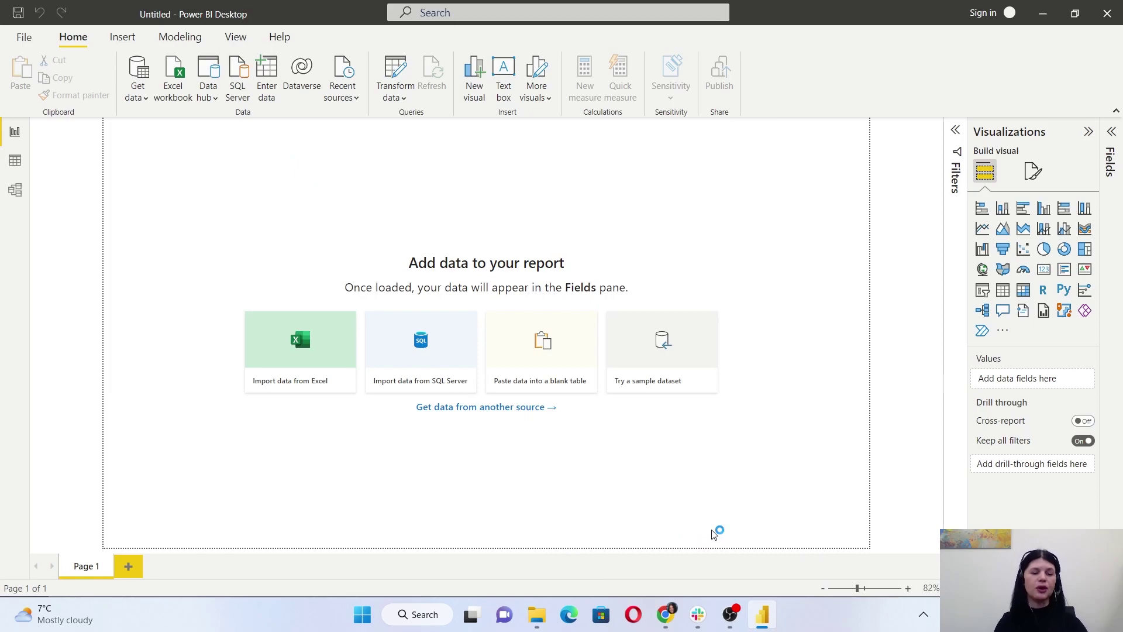
{"action": "key", "text": "alt+Tab"}
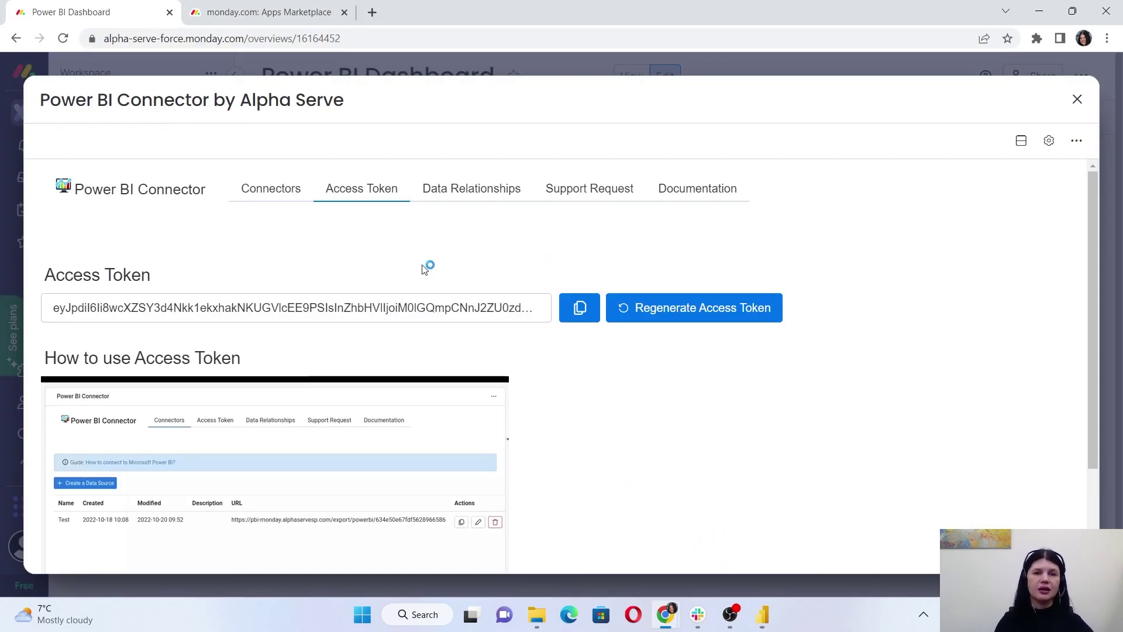
- Open the Data Relationships diagram and reposition the Boards, Teams and Updates tables
{"action": "left_click", "coordinate": [478, 198]}
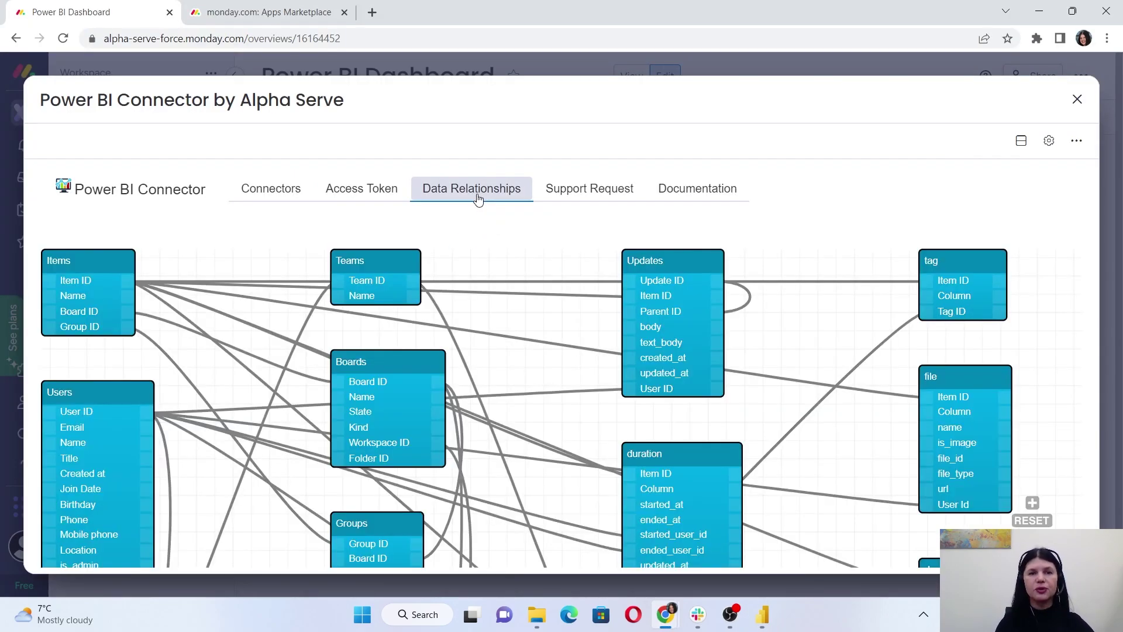
{"action": "left_click_drag", "start_coordinate": [424, 369], "coordinate": [552, 254]}
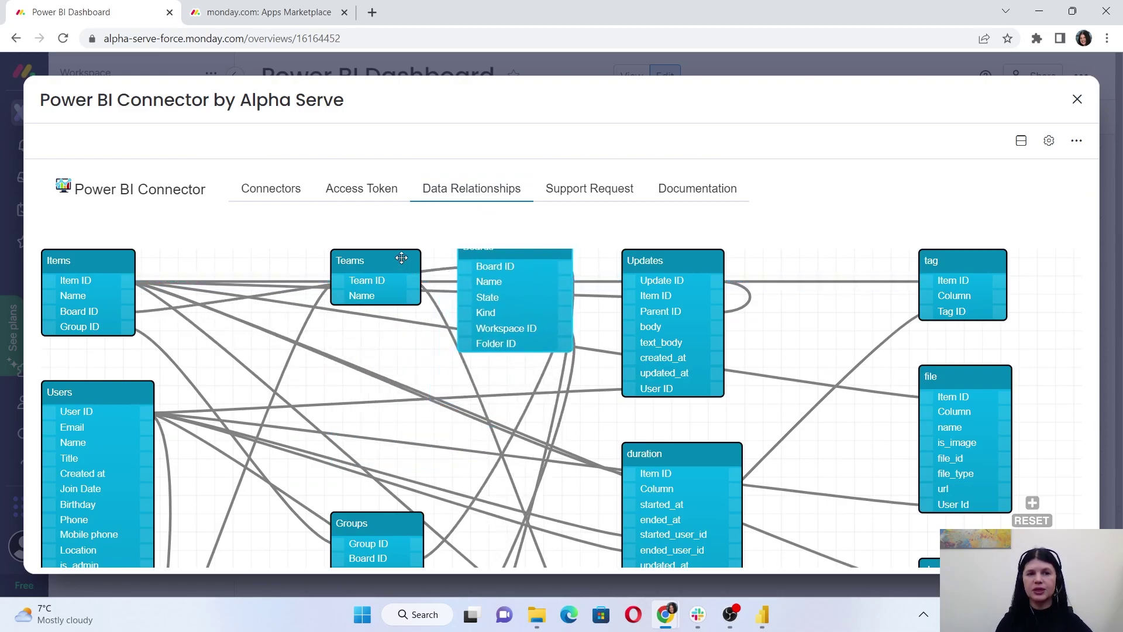
{"action": "left_click_drag", "start_coordinate": [402, 258], "coordinate": [387, 324]}
{"action": "left_click_drag", "start_coordinate": [646, 263], "coordinate": [651, 335]}
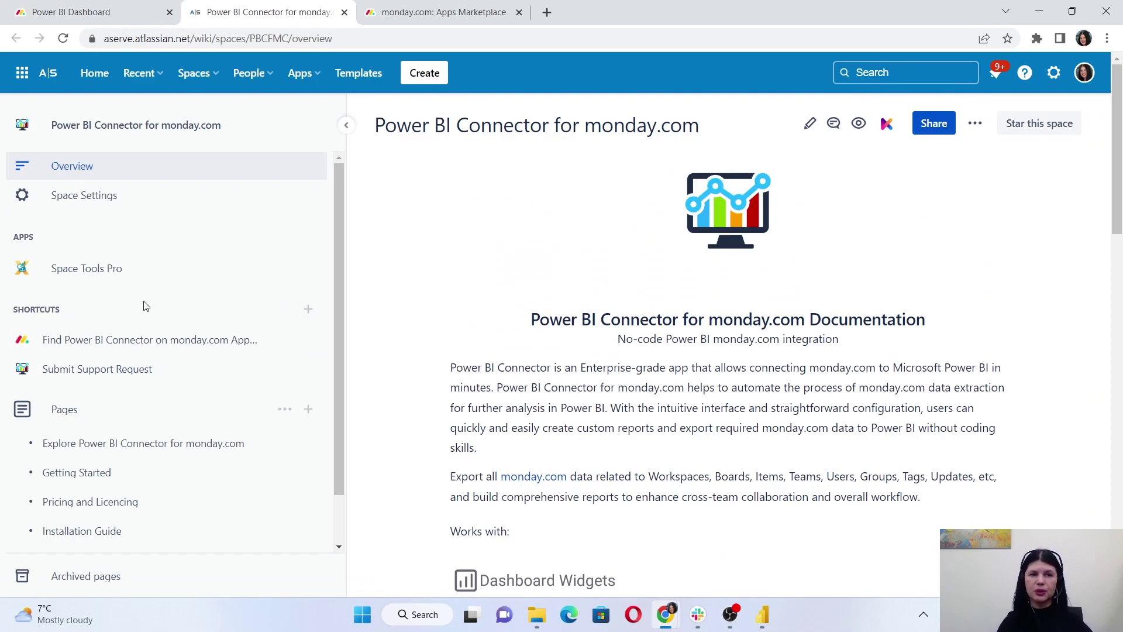
- Expand User Guide in the page tree to show Schedule a refresh on Power BI Service and Data Schema
{"action": "scroll", "coordinate": [179, 386], "scroll_direction": "down", "scroll_amount": 1}
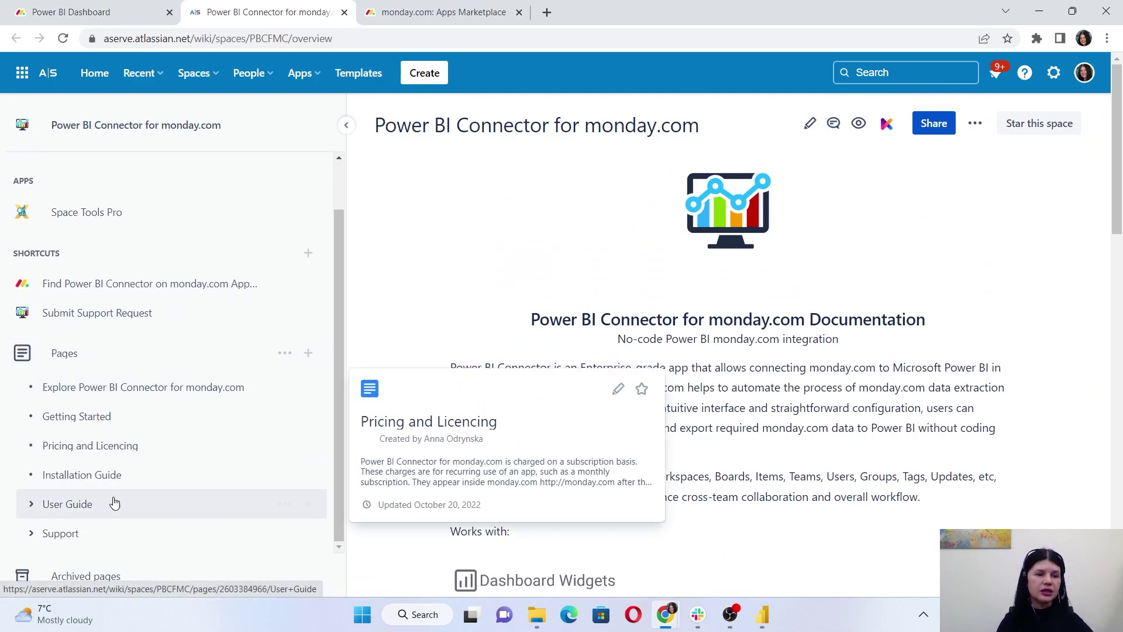
{"action": "left_click", "coordinate": [31, 504]}
{"action": "scroll", "coordinate": [88, 468], "scroll_direction": "down", "scroll_amount": 1}
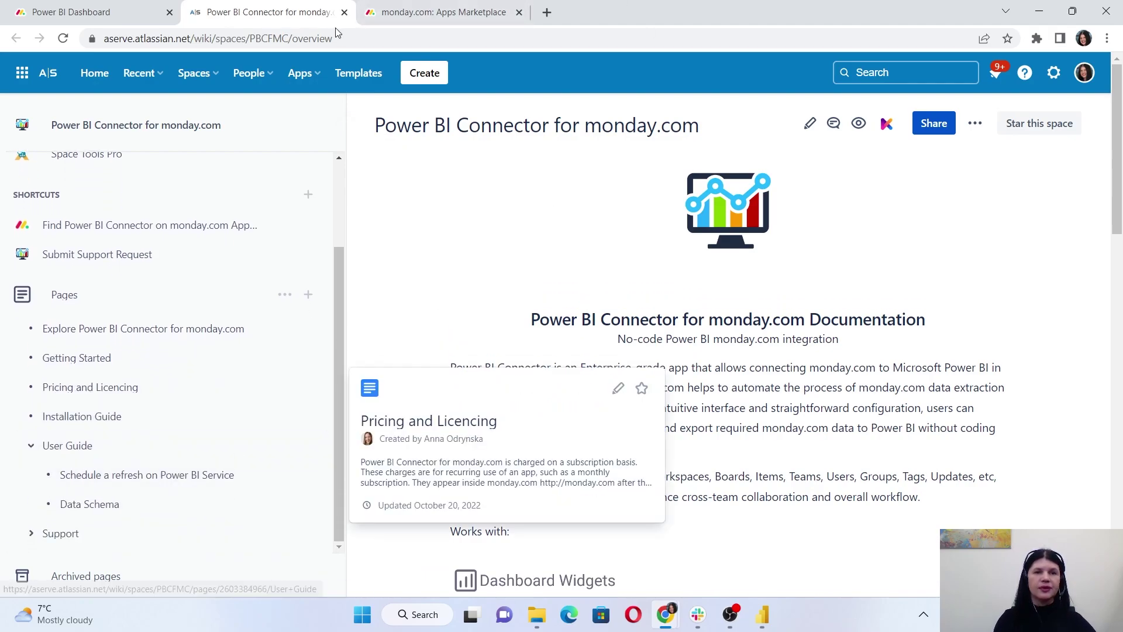
- Bring Power BI Desktop forward to show the loaded Items, multiple-person and Users tables
{"action": "left_click", "coordinate": [763, 614]}
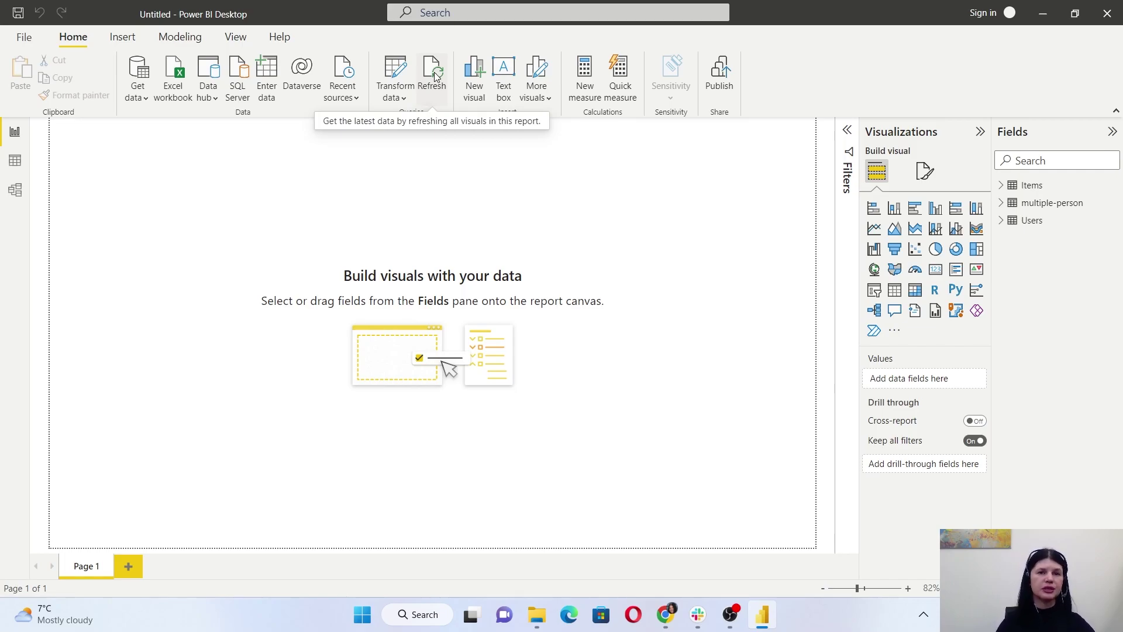
- In the Confluence docs, open the User Guide's 'Schedule a refresh on Power BI Service' page
{"action": "key", "text": "alt+Tab"}
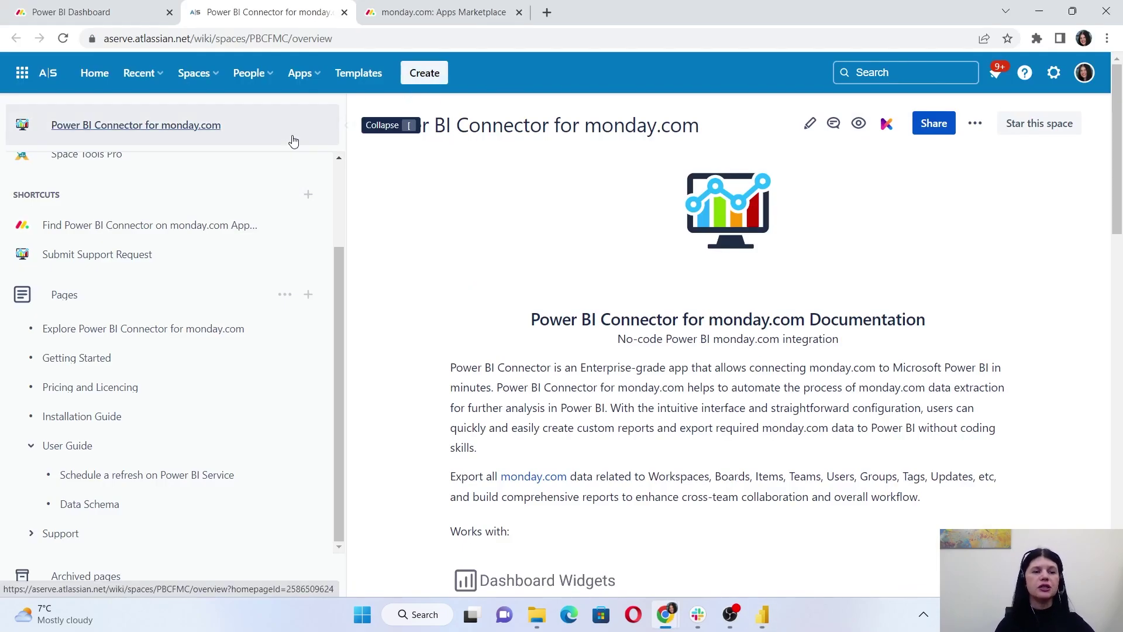
{"action": "scroll", "coordinate": [157, 457], "scroll_direction": "down", "scroll_amount": 4}
{"action": "left_click", "coordinate": [151, 474]}
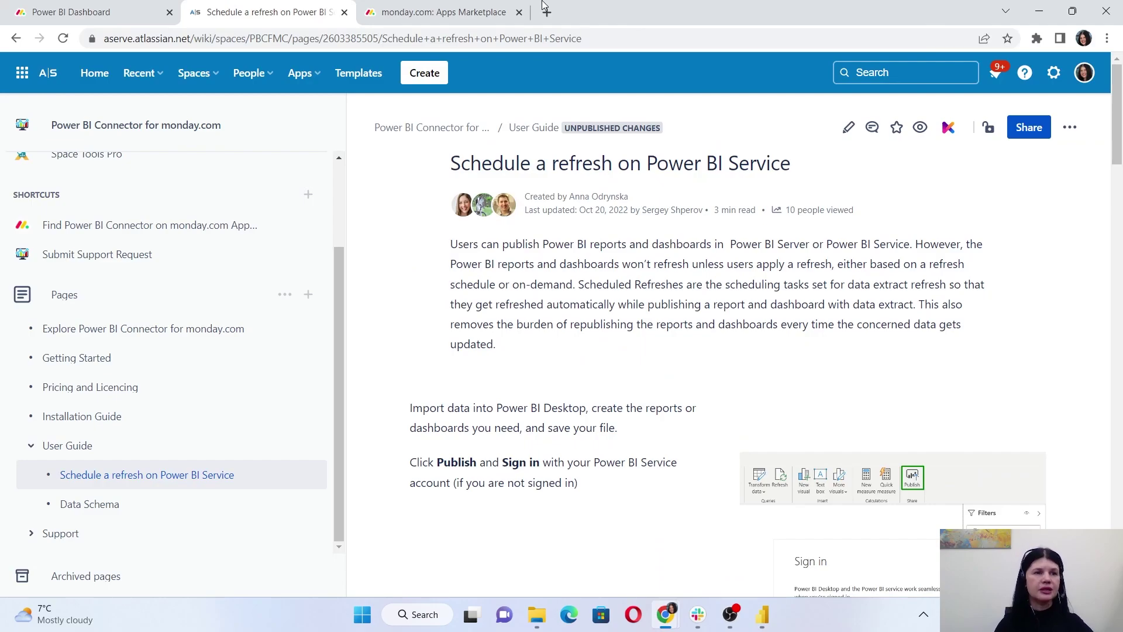
- Open the connector's Jira Service Management support portal from monday.com, then view its marketplace pricing
{"action": "left_click", "coordinate": [70, 12]}
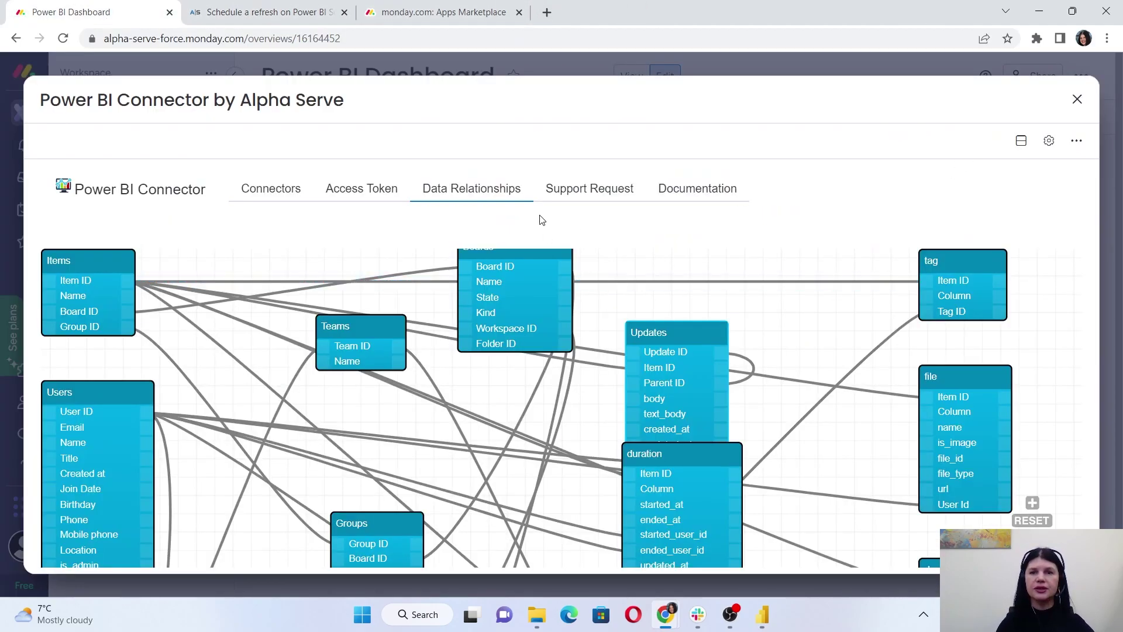
{"action": "left_click", "coordinate": [597, 197]}
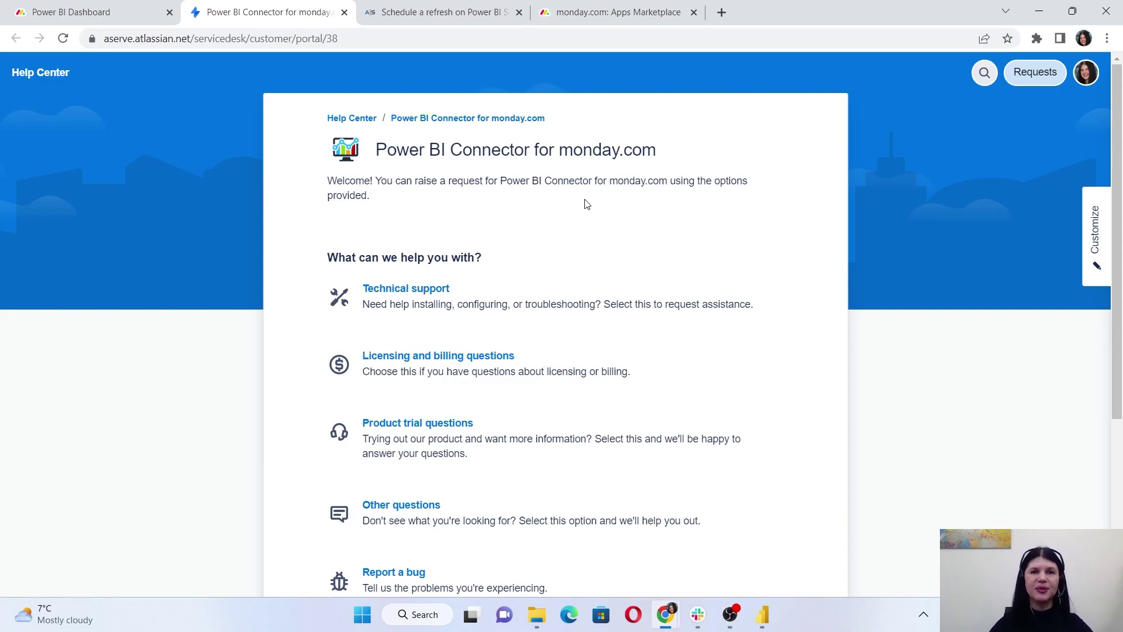
{"action": "left_click", "coordinate": [641, 14]}
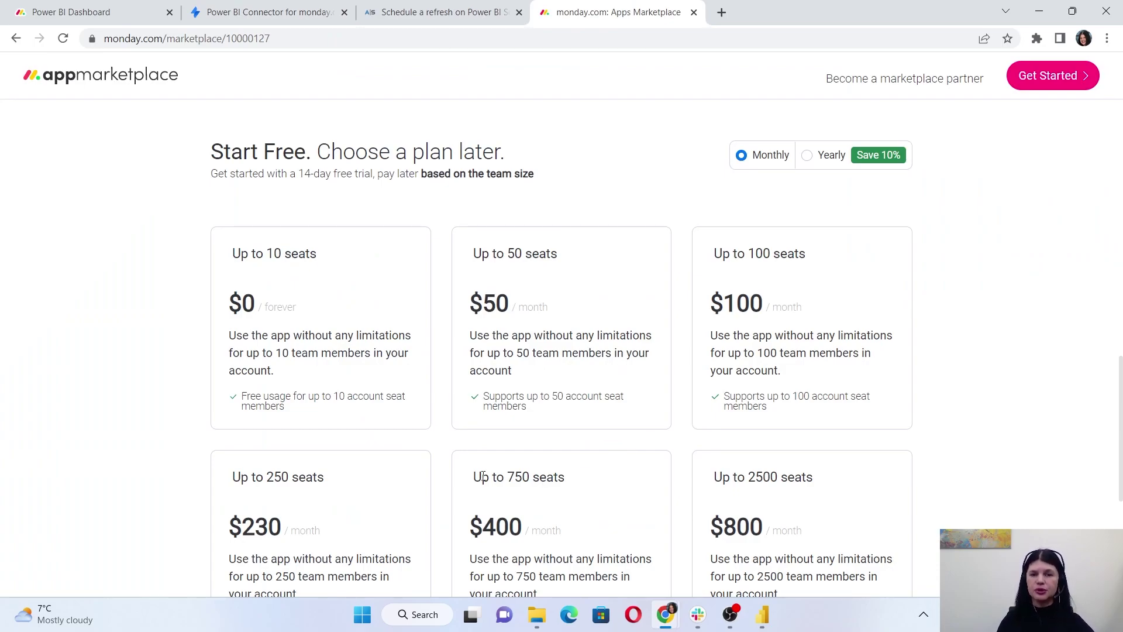
- Highlight the 750-seat, $400/month plan, then go back to the connector's Items data source list
{"action": "left_click_drag", "start_coordinate": [507, 477], "coordinate": [472, 442]}
{"action": "scroll", "coordinate": [564, 514], "scroll_direction": "down", "scroll_amount": 1}
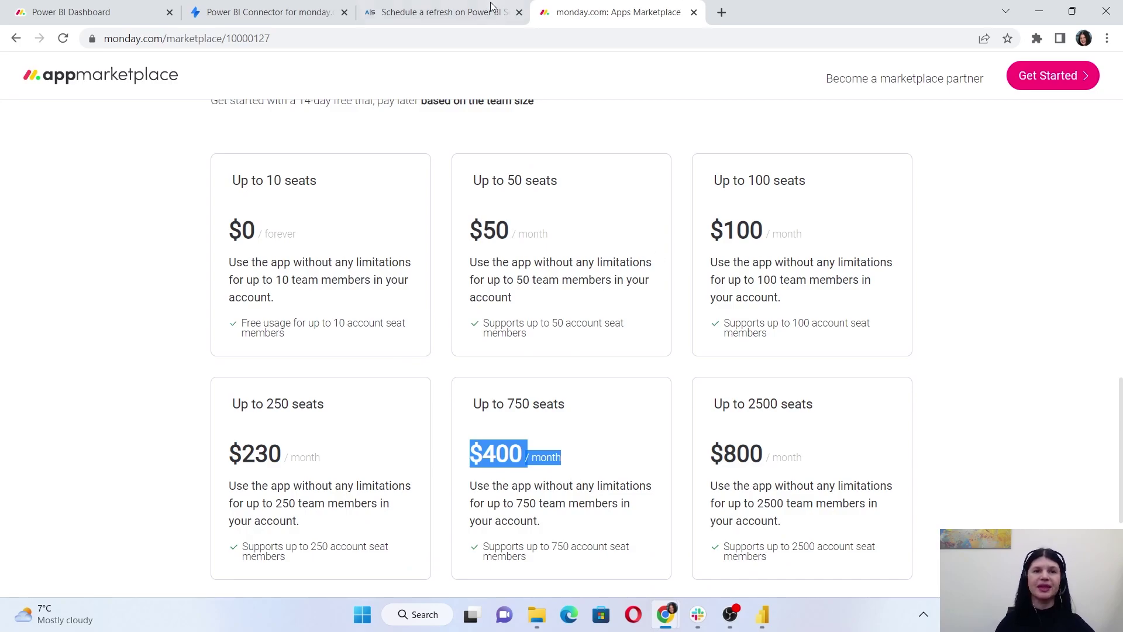
{"action": "left_click", "coordinate": [93, 12]}
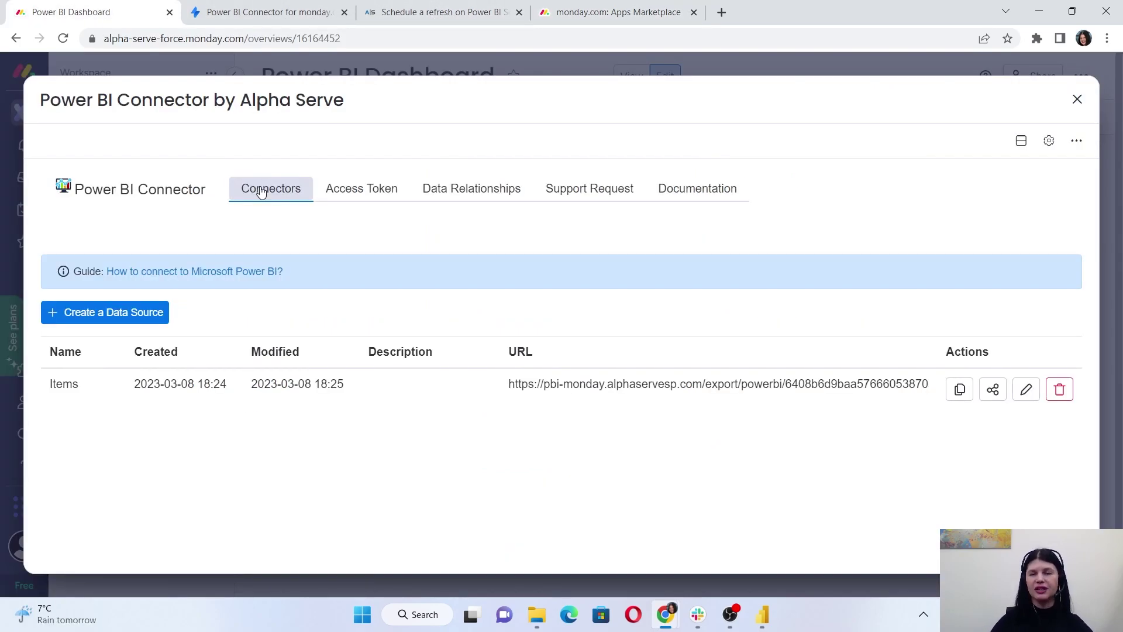